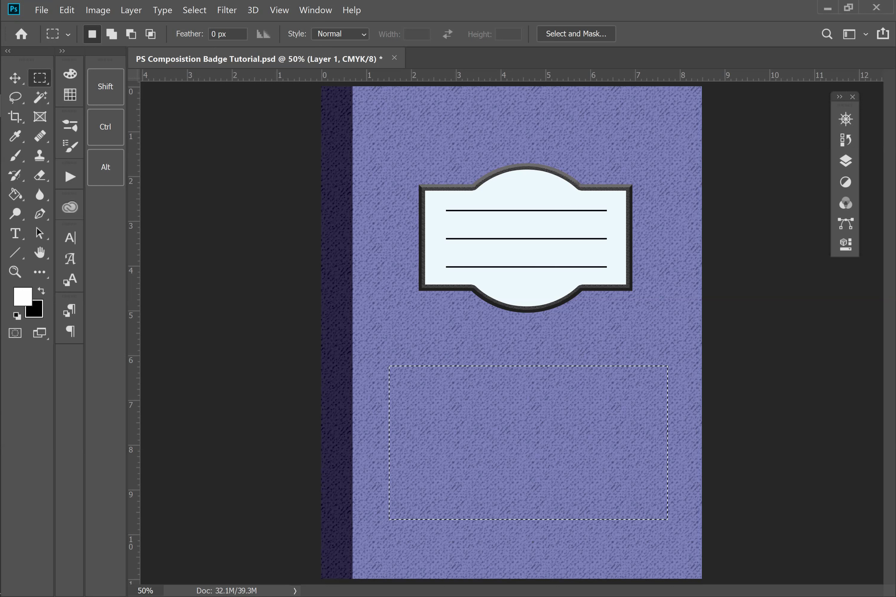
# Step: Drag a new rectangle selection on the lower cover and undo a trial white fill
pyautogui.hotkey('ctrl', 'd')
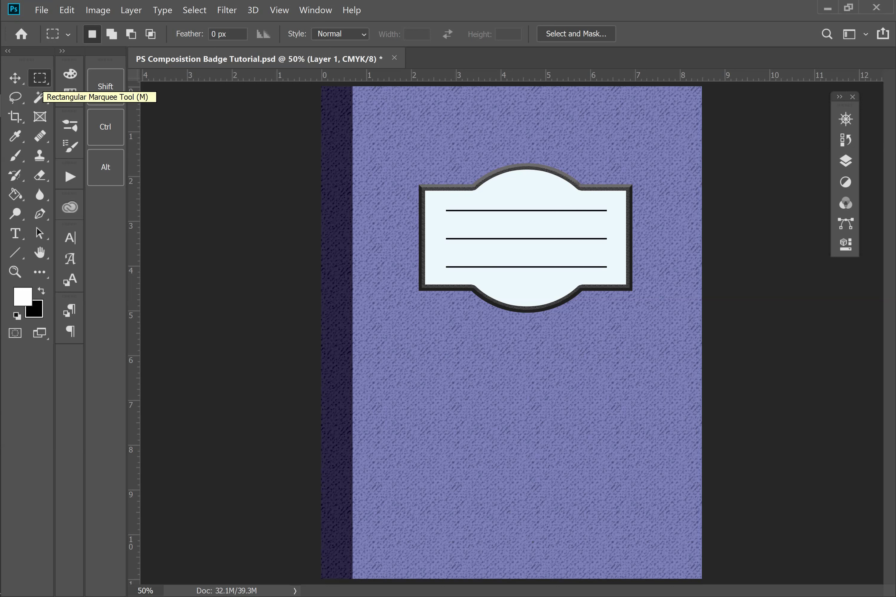
pyautogui.moveTo(400, 362); pyautogui.dragTo(632, 505)
pyautogui.click(15, 196)
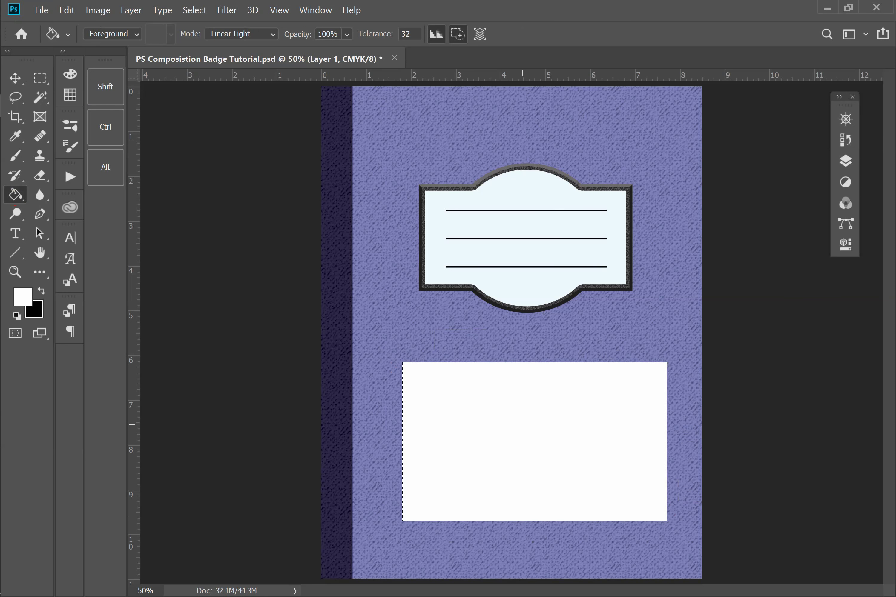
pyautogui.hotkey('ctrl', 'z')
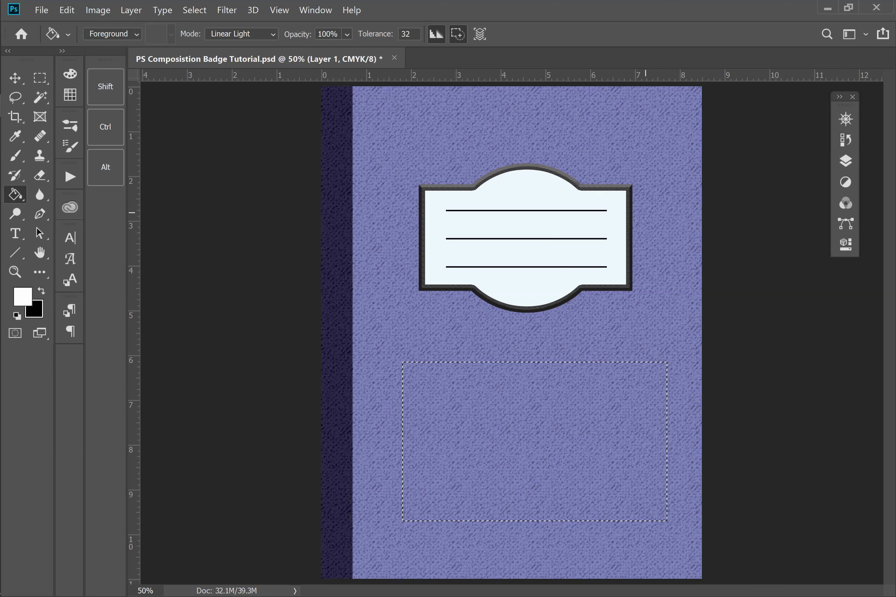
# Step: Scale the lower selection with Transform Selection to 93.45% width and 89.21% height
pyautogui.click(194, 10)
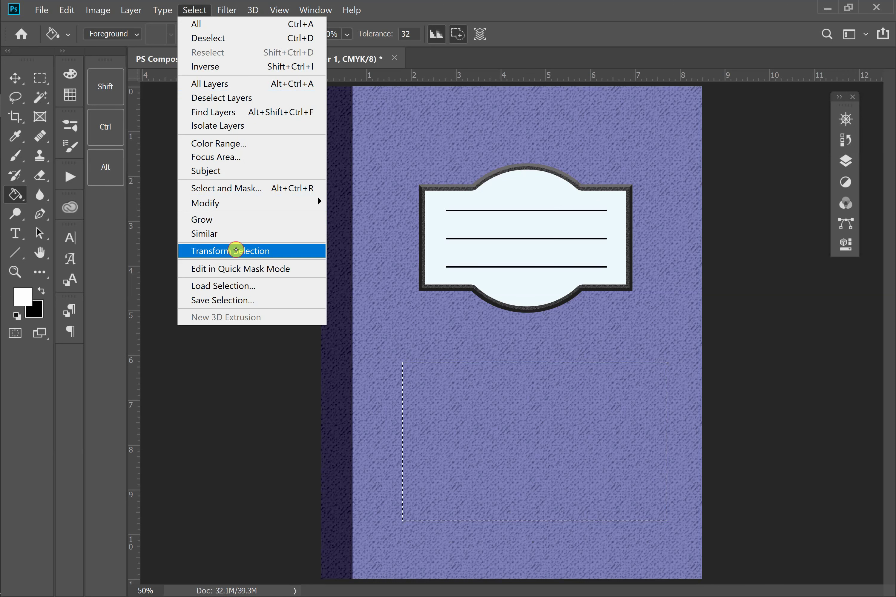
pyautogui.click(235, 251)
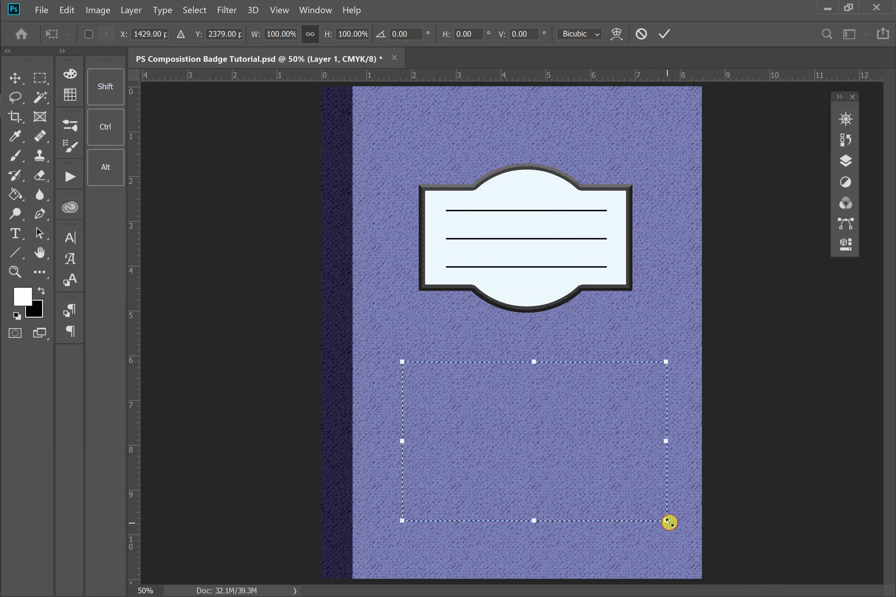
pyautogui.moveTo(646, 501); pyautogui.dragTo(664, 513)
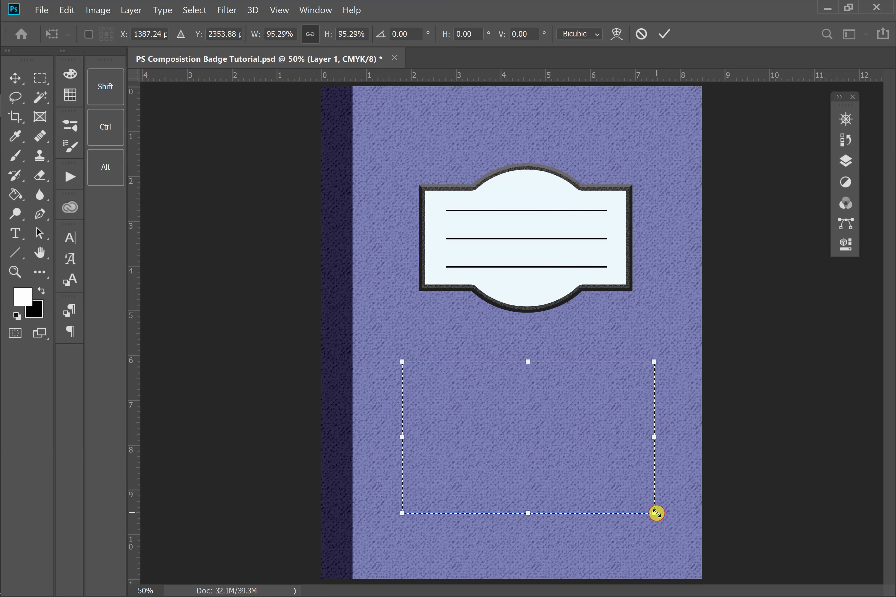
pyautogui.moveTo(653, 508)
pyautogui.mouseDown()
pyautogui.moveTo(649, 494)
pyautogui.moveTo(594, 465)
pyautogui.moveTo(652, 509)
pyautogui.moveTo(600, 480)
pyautogui.moveTo(642, 508)
pyautogui.moveTo(634, 497)
pyautogui.moveTo(636, 414)
pyautogui.moveTo(664, 432)
pyautogui.moveTo(649, 504)
pyautogui.mouseUp()
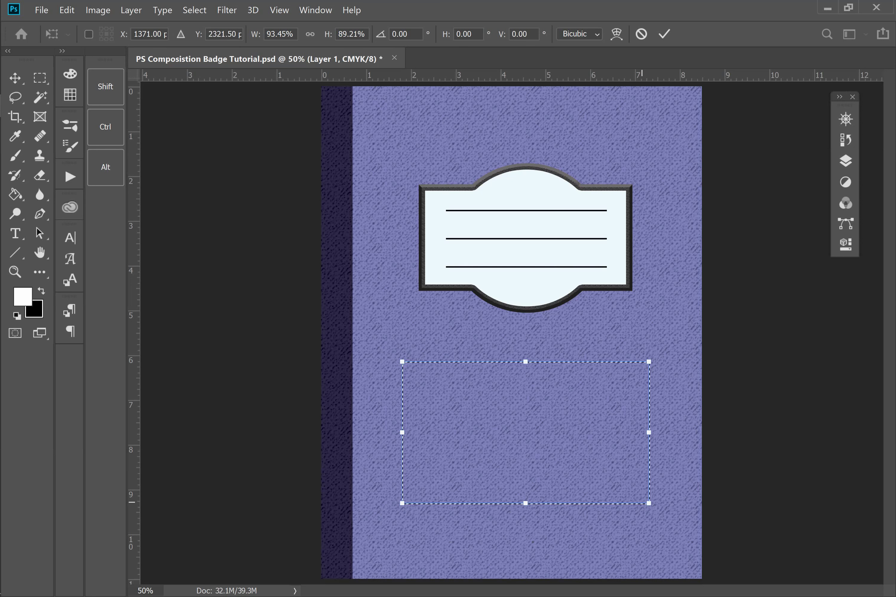
# Step: Commit the resize and draw a narrower rectangle selection beneath the badge
pyautogui.click(40, 78)
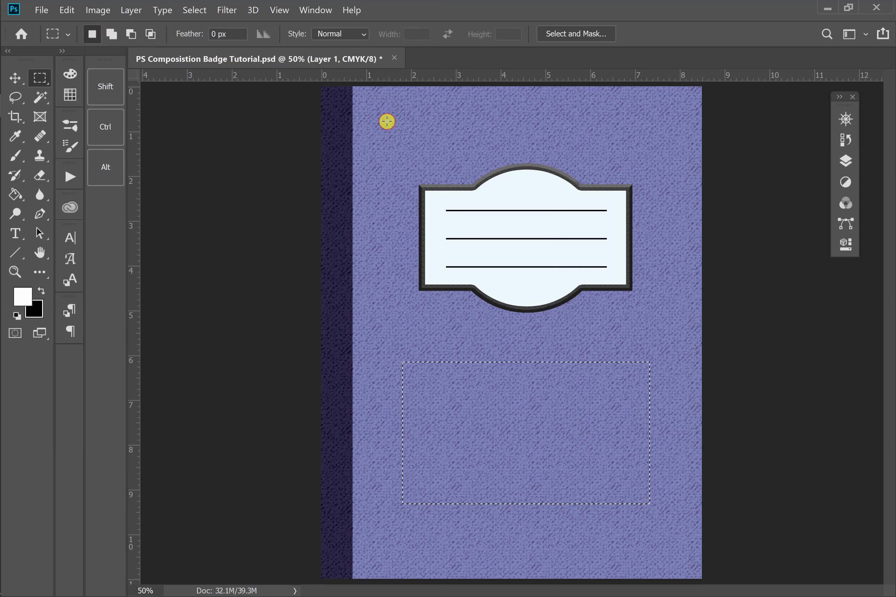
pyautogui.moveTo(383, 123); pyautogui.dragTo(539, 324)
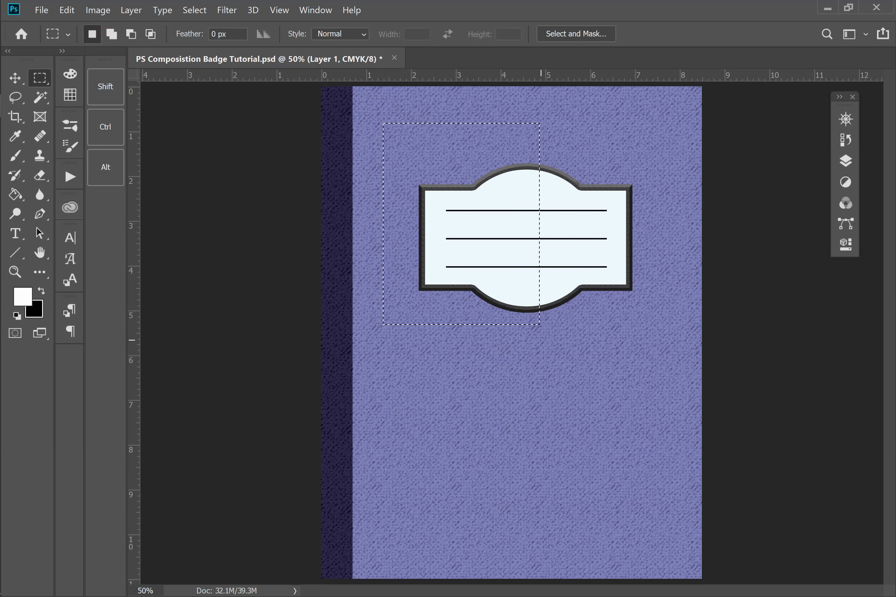
pyautogui.moveTo(582, 127); pyautogui.dragTo(672, 378)
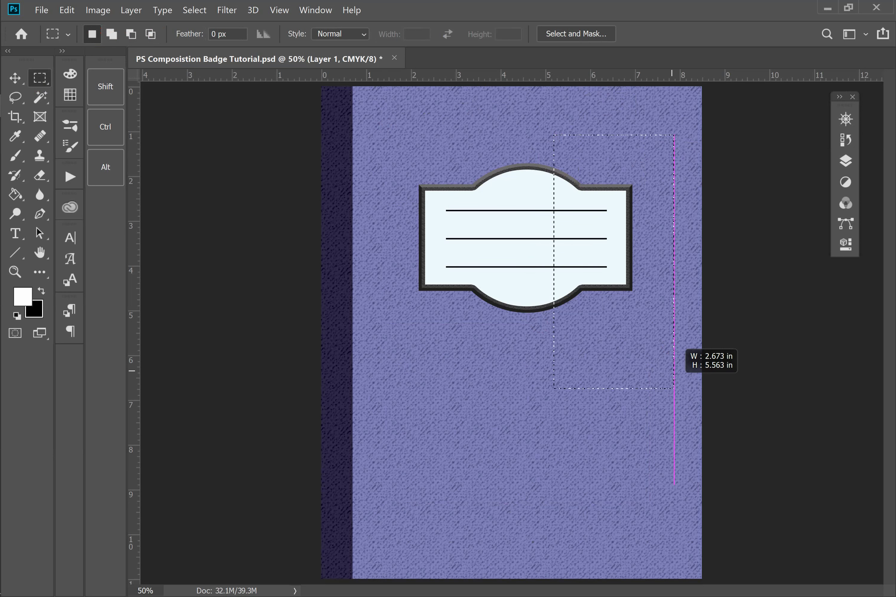
pyautogui.moveTo(407, 382); pyautogui.dragTo(541, 342)
pyautogui.moveTo(624, 486); pyautogui.dragTo(627, 503)
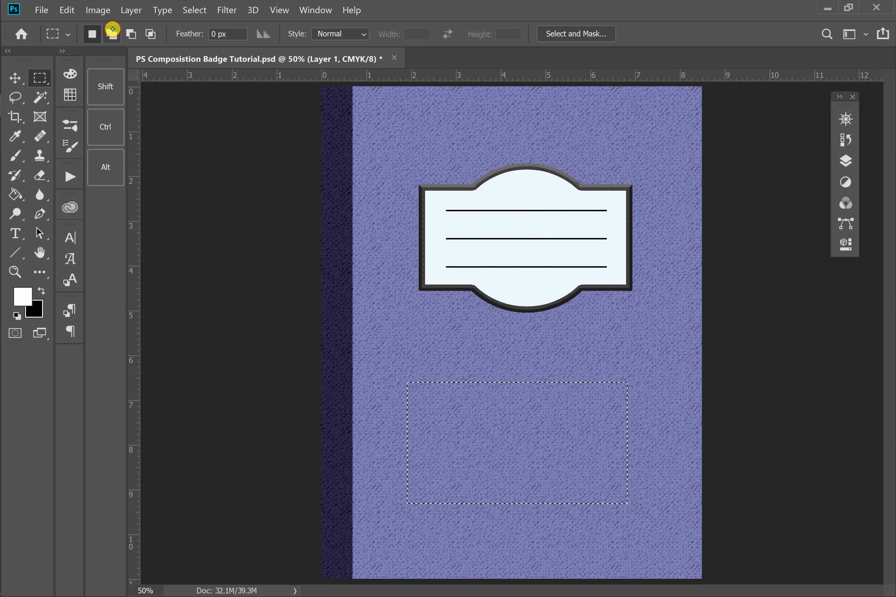
# Step: Add two rectangles to the selection and fill the combined area with white
pyautogui.click(111, 26)
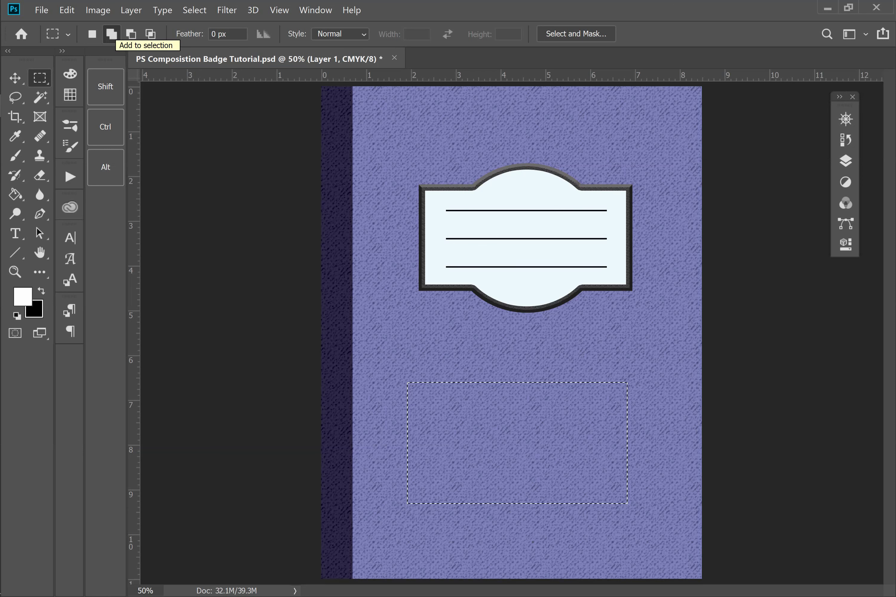
pyautogui.moveTo(474, 245); pyautogui.dragTo(570, 473)
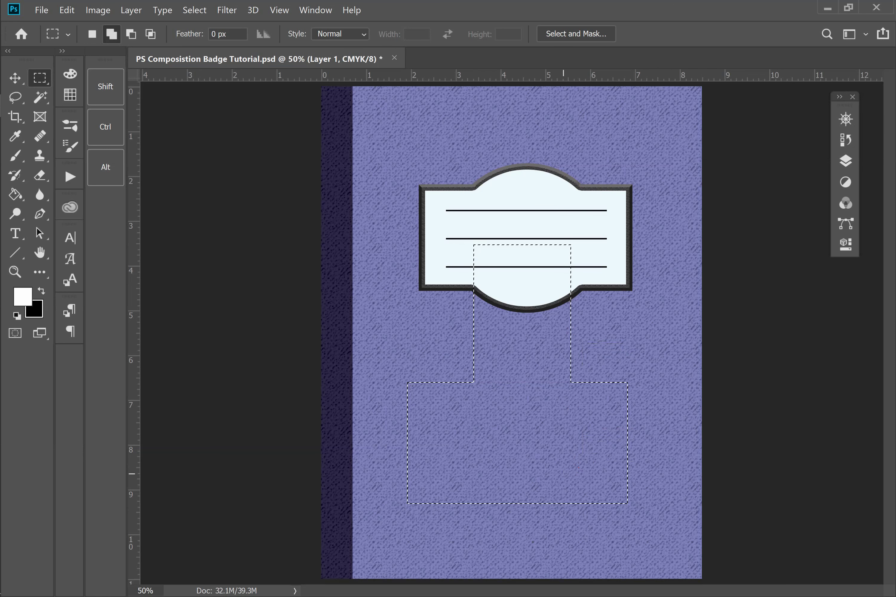
pyautogui.moveTo(536, 196); pyautogui.dragTo(664, 485)
pyautogui.click(15, 195)
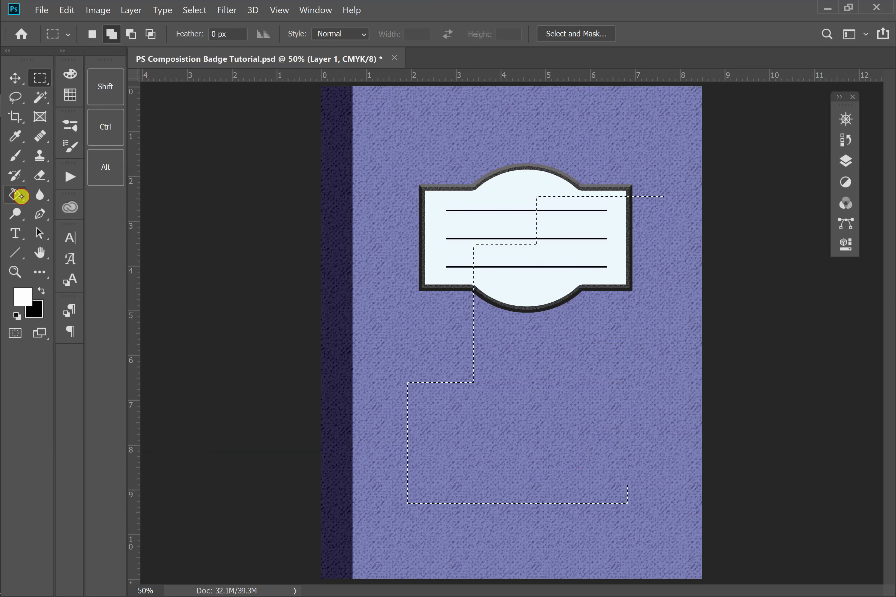
pyautogui.click(534, 399)
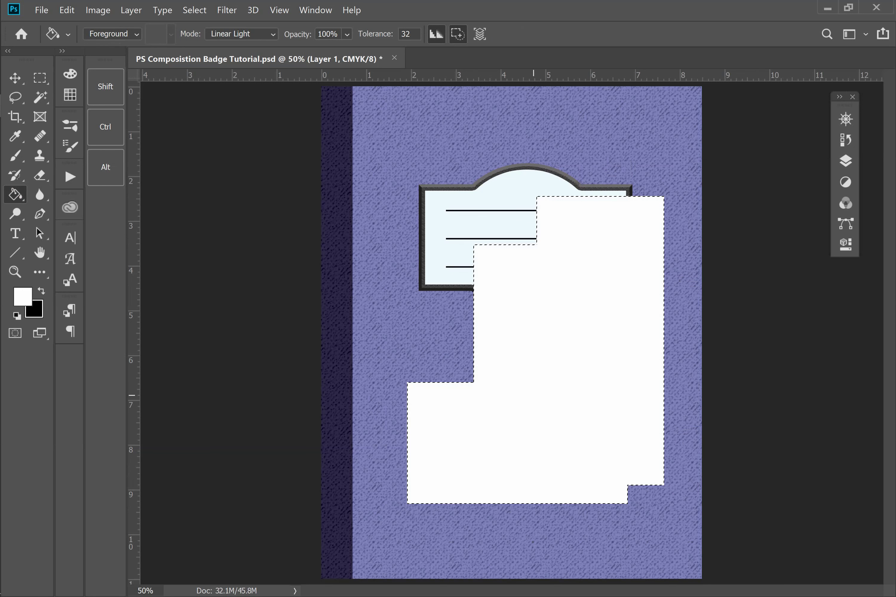
# Step: Subtract three rectangles from the selection, leaving an L-shaped area
pyautogui.press('m')
pyautogui.click(120, 35)
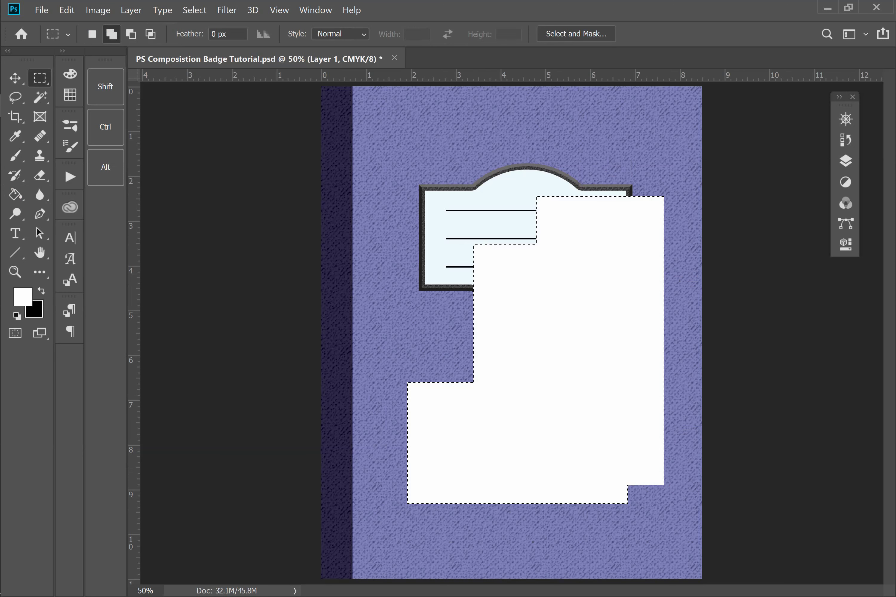
pyautogui.click(131, 34)
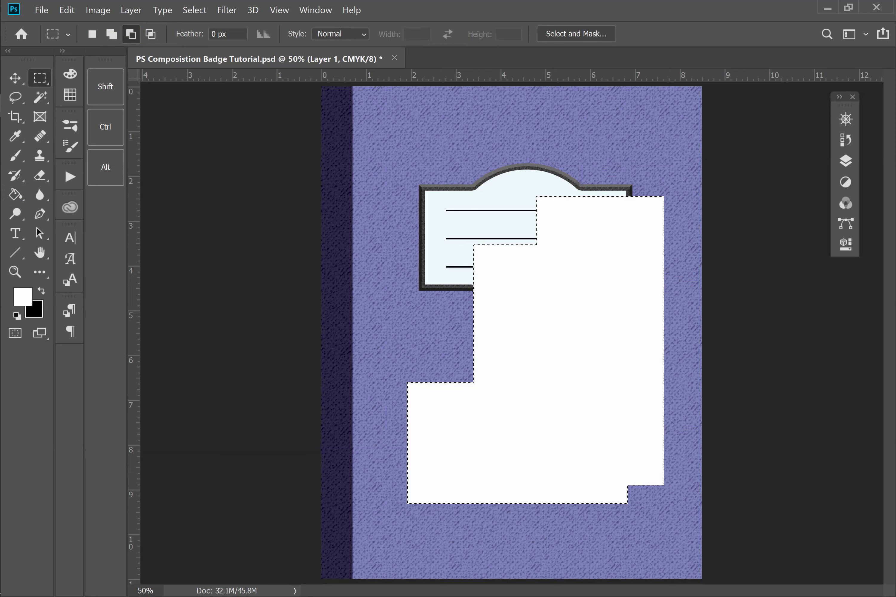
pyautogui.moveTo(424, 168); pyautogui.dragTo(615, 424)
pyautogui.moveTo(637, 166); pyautogui.dragTo(696, 400)
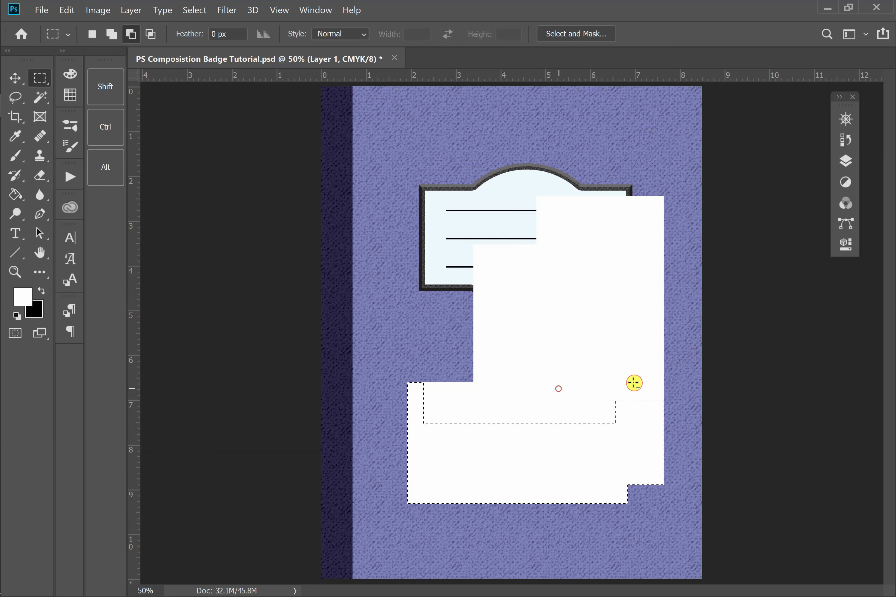
pyautogui.moveTo(677, 549); pyautogui.dragTo(559, 389)
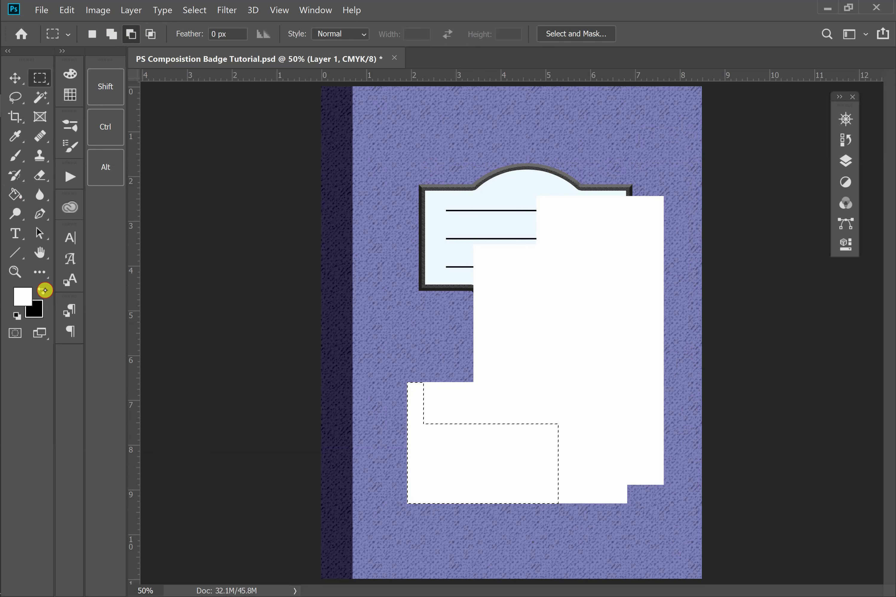
# Step: Fill the L-shaped selection with black, then undo back to the plain cover
pyautogui.click(44, 290)
pyautogui.click(15, 197)
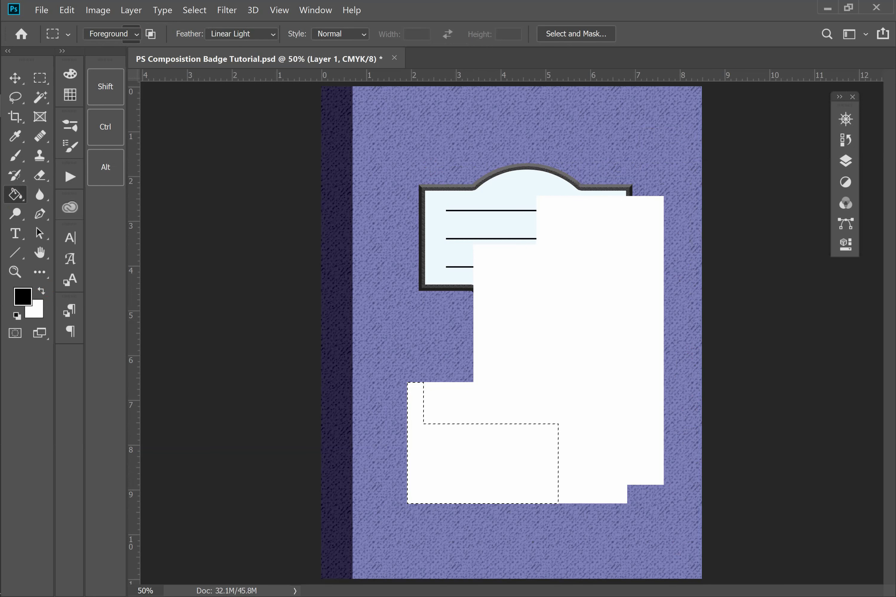
pyautogui.click(520, 449)
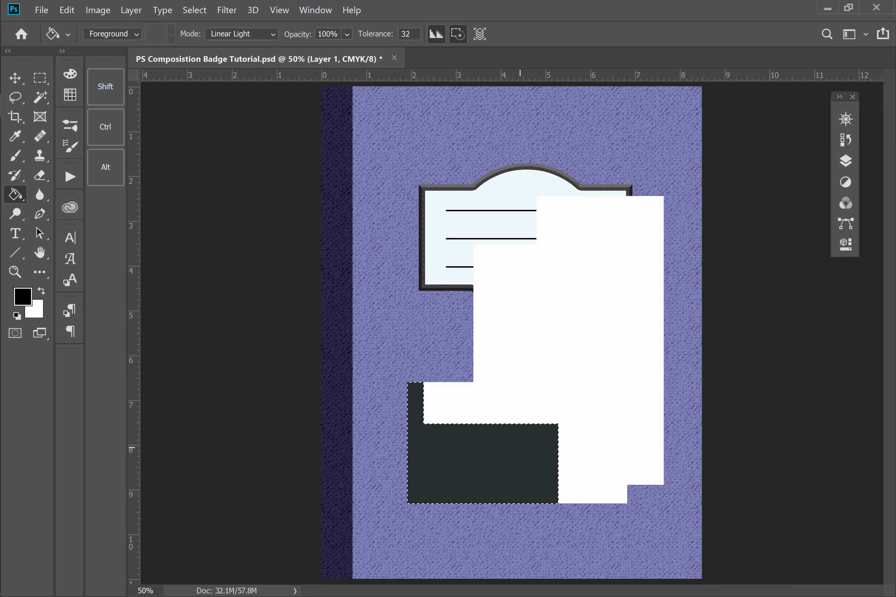
pyautogui.hotkey('ctrl', 'z')
pyautogui.hotkey('ctrl', 'z')
pyautogui.hotkey('ctrl', 'z')
pyautogui.press('m')
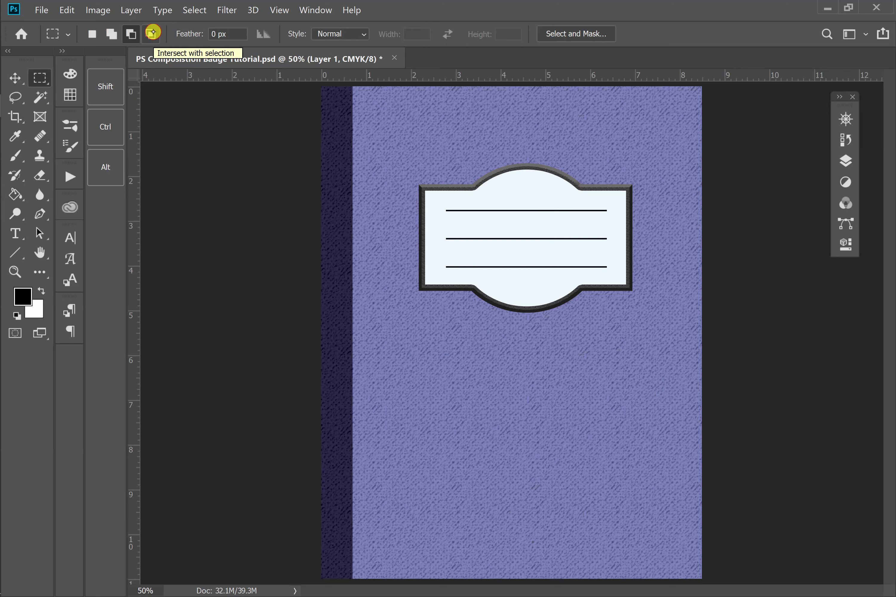
# Step: Intersect a large rectangle with an ellipse to make a pocket-shaped selection below the badge
pyautogui.click(152, 32)
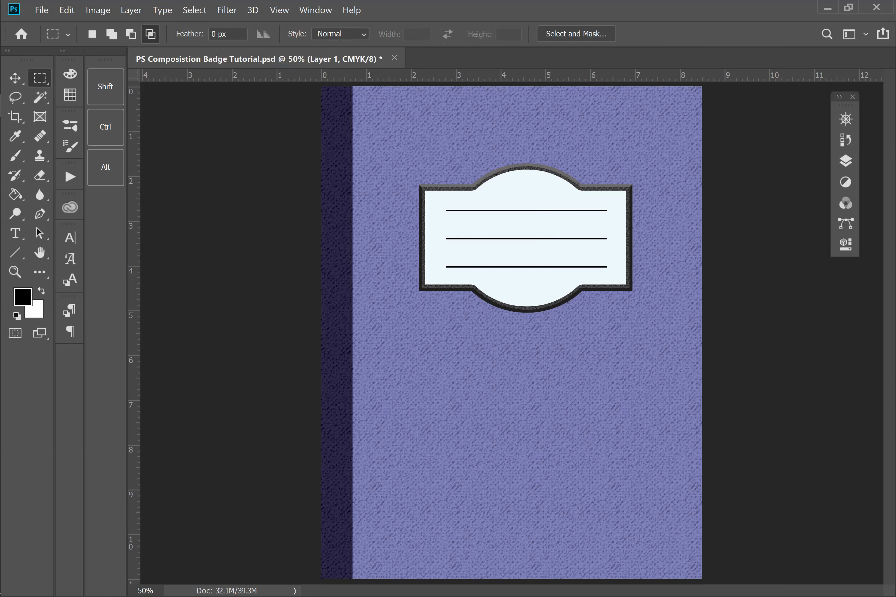
pyautogui.moveTo(389, 285); pyautogui.dragTo(655, 522)
pyautogui.click(38, 77)
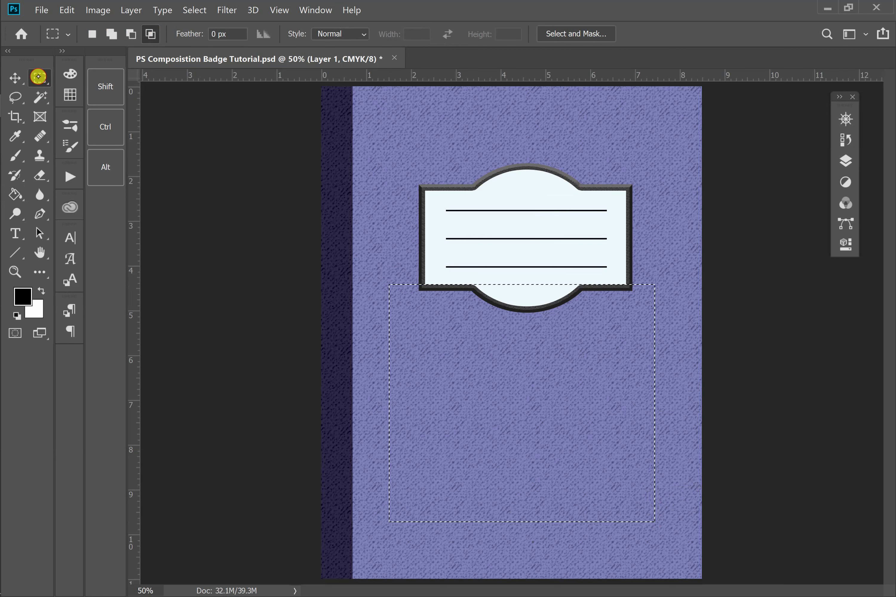
pyautogui.moveTo(38, 76); pyautogui.dragTo(111, 90)
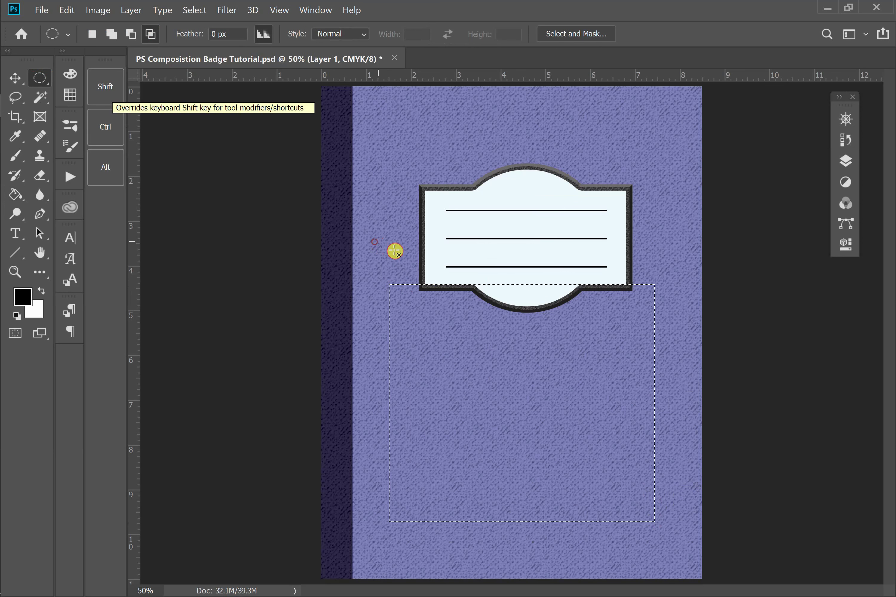
pyautogui.moveTo(374, 241); pyautogui.dragTo(691, 462)
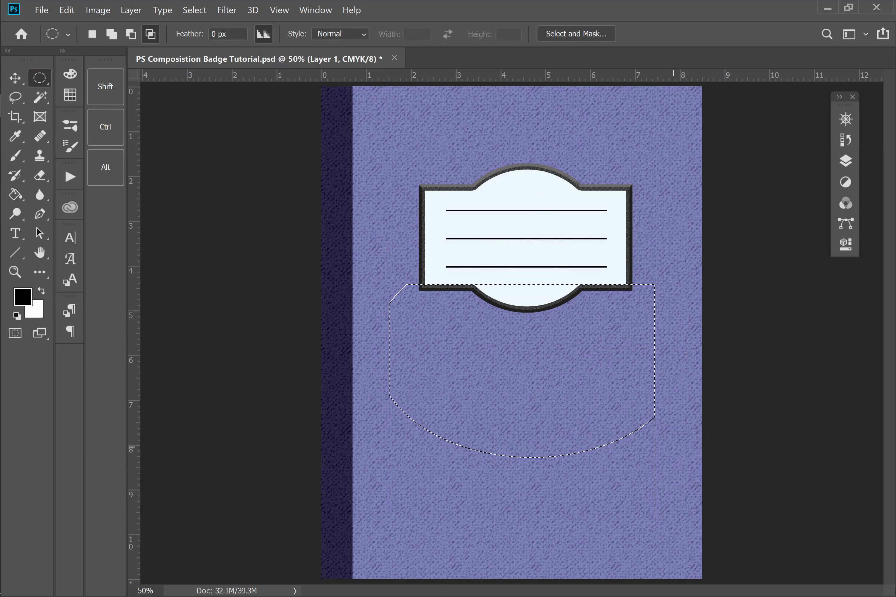
# Step: Fill the pocket-shaped selection with white
pyautogui.press('x')
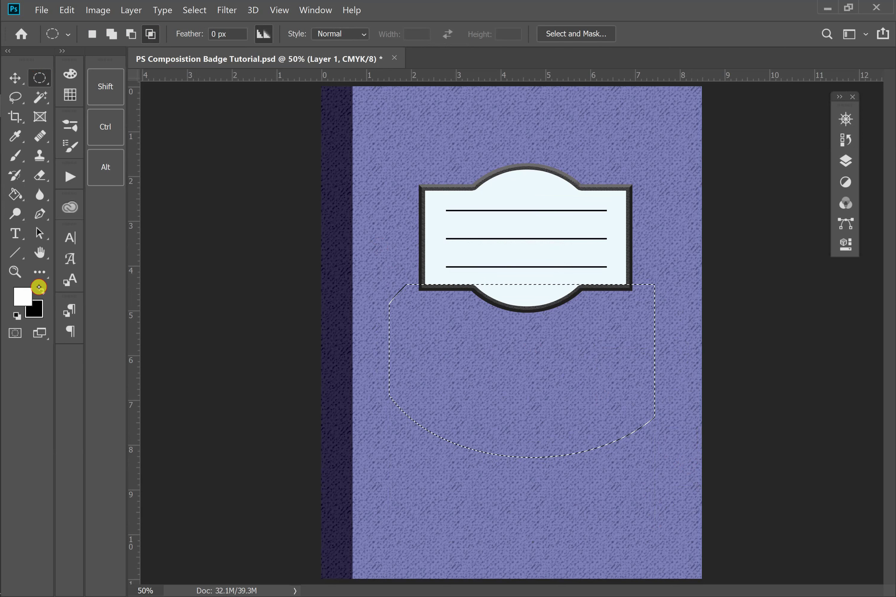
pyautogui.click(15, 195)
pyautogui.click(487, 360)
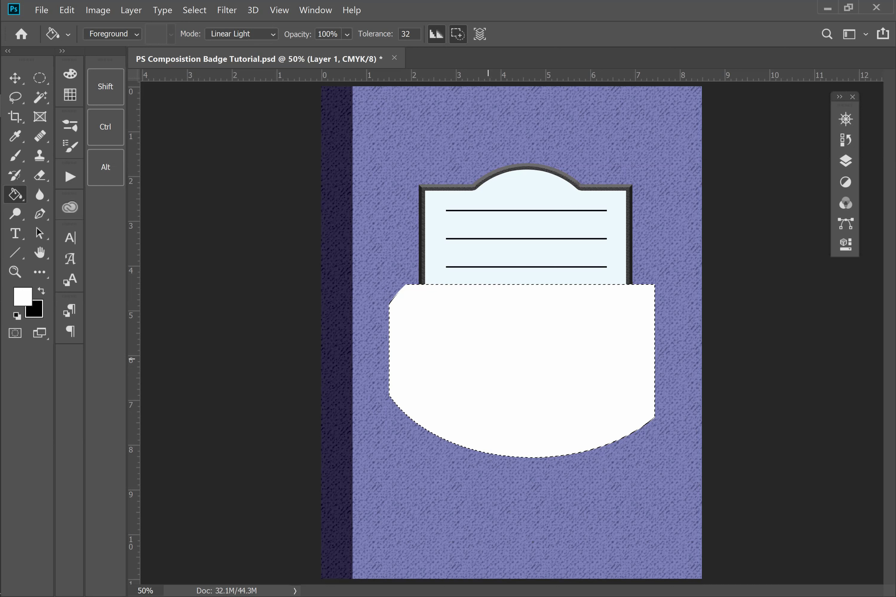
# Step: Deselect and delete Layer 1 containing the white pocket
pyautogui.hotkey('ctrl', 'd')
pyautogui.press('F7')
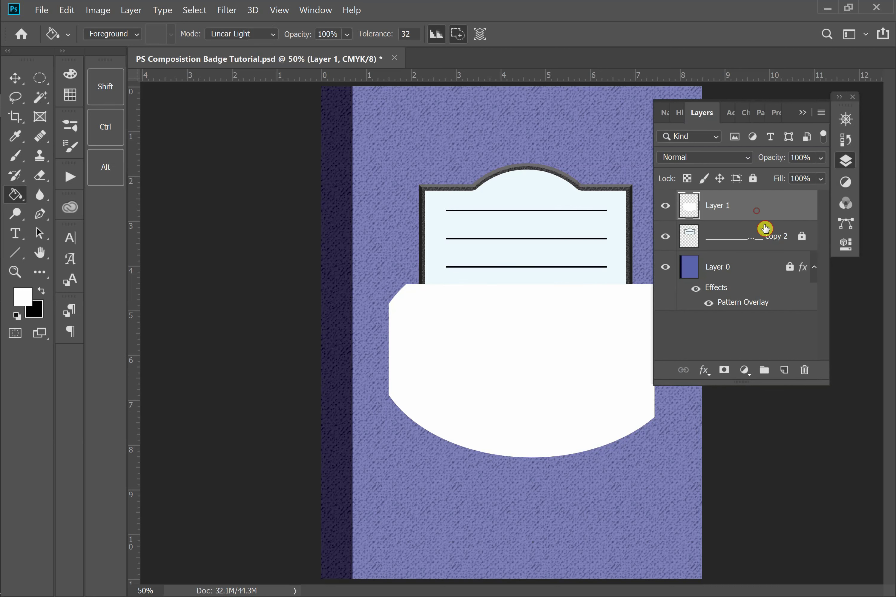
pyautogui.click(805, 369)
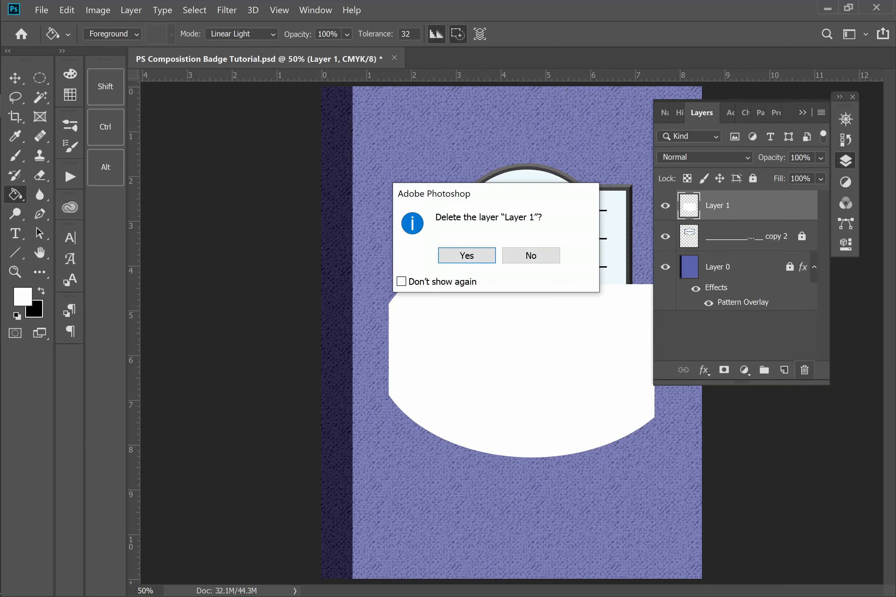
pyautogui.click(468, 256)
pyautogui.press('F7')
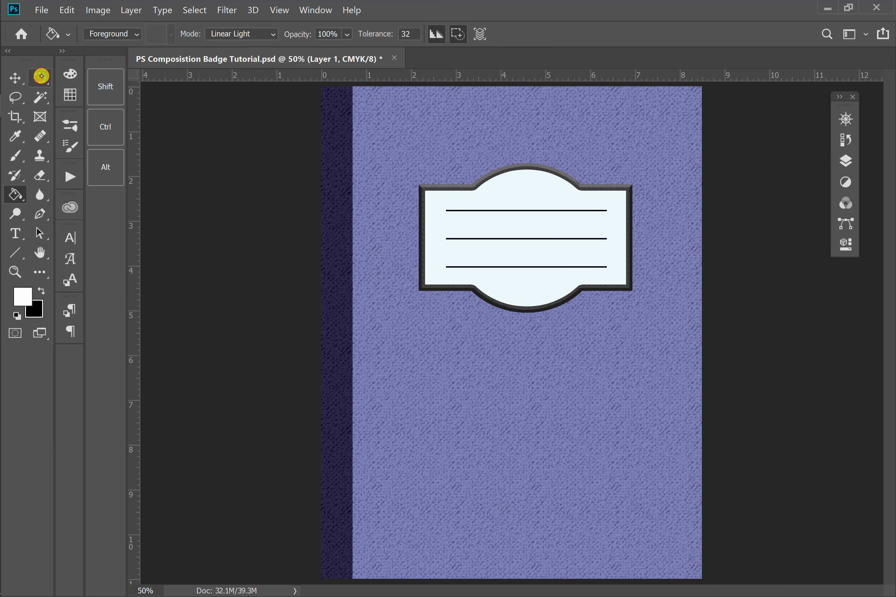
# Step: Draw a rectangle selection about 5.66 by 2.32 in below the badge
pyautogui.click(42, 76)
pyautogui.click(83, 74)
pyautogui.moveTo(404, 391); pyautogui.dragTo(624, 446)
pyautogui.moveTo(674, 493); pyautogui.dragTo(653, 460)
# Step: Stretch the rectangle selection taller toward the bottom with Transform Selection
pyautogui.click(195, 10)
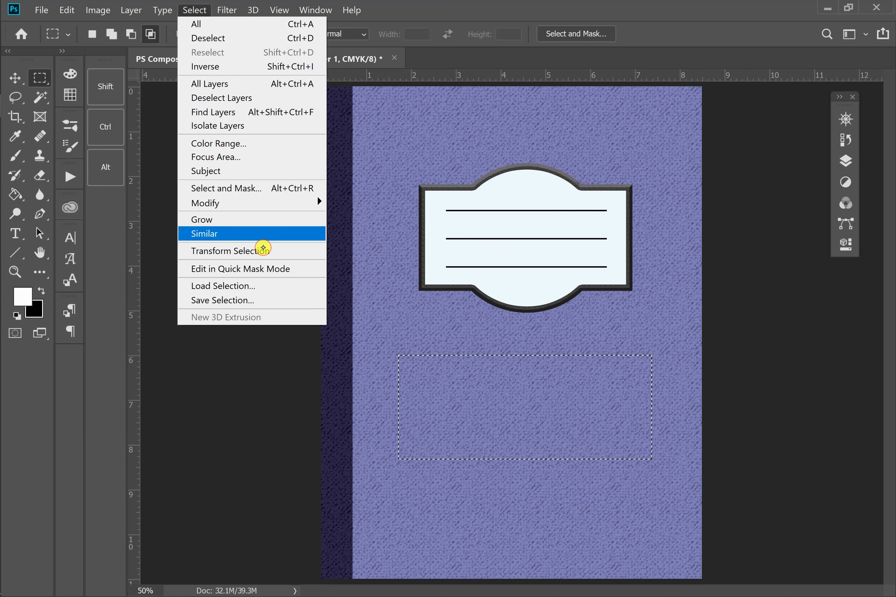
pyautogui.click(262, 250)
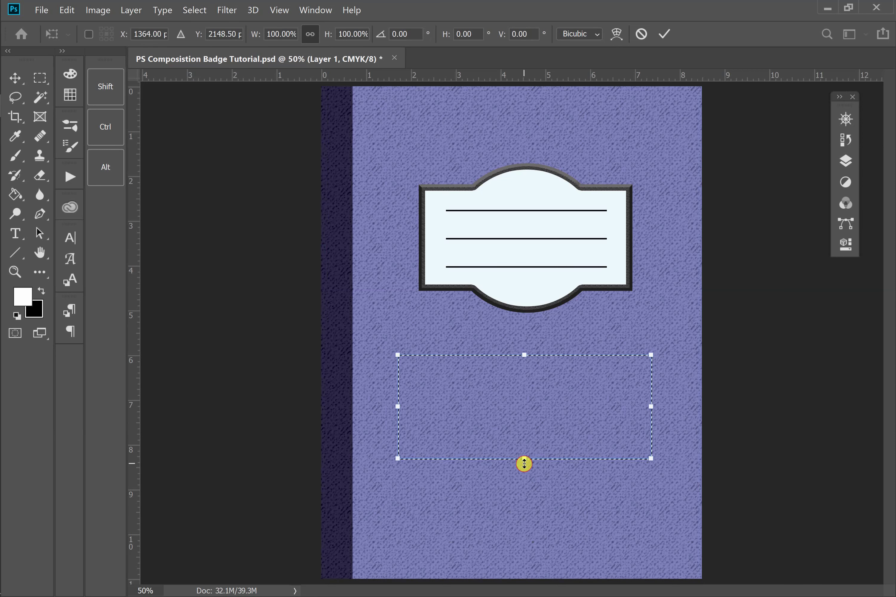
pyautogui.moveTo(522, 460); pyautogui.dragTo(529, 500)
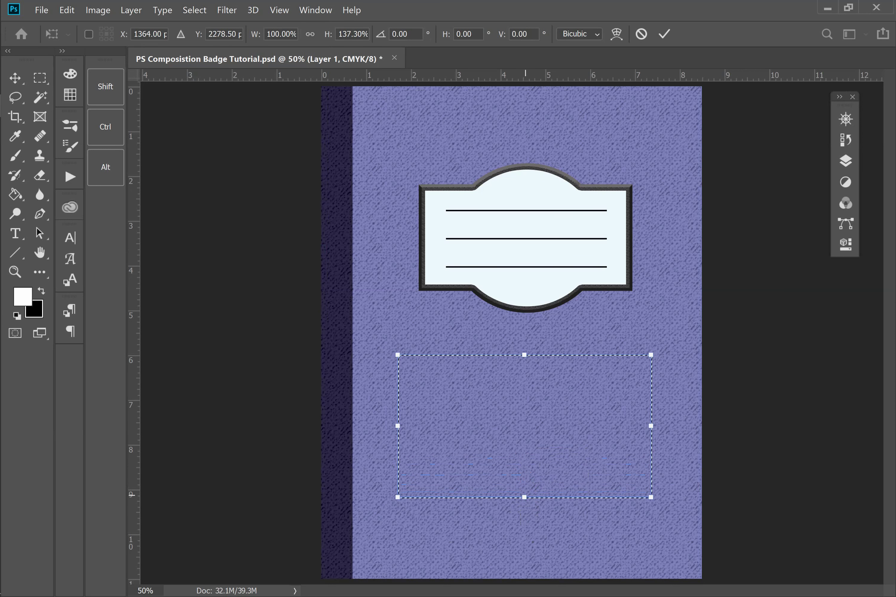
pyautogui.press('Return')
# Step: Intersect the selection with an ellipse and add a narrower rectangle for notched corners
pyautogui.hotkey('shift', 'm')
pyautogui.moveTo(427, 143); pyautogui.dragTo(676, 494)
pyautogui.press('space')
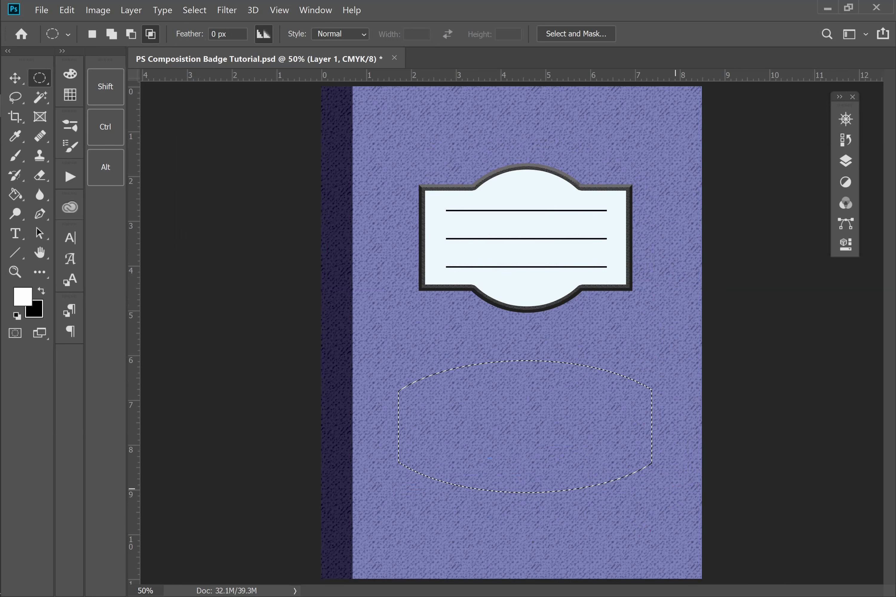
pyautogui.click(153, 34)
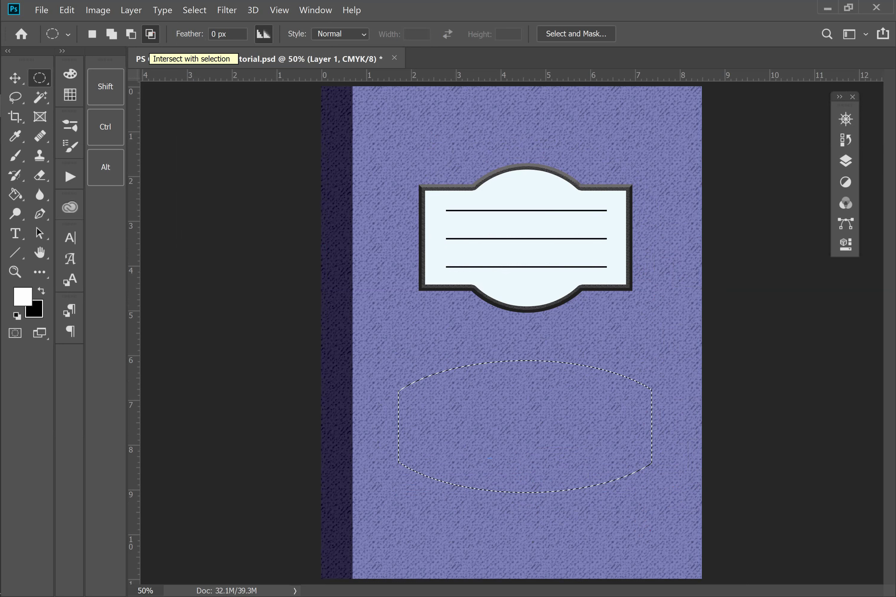
pyautogui.hotkey('shift', 'm')
pyautogui.keyDown('shift'); pyautogui.click(480, 355); pyautogui.keyUp('shift')
pyautogui.moveTo(480, 354); pyautogui.dragTo(626, 499)
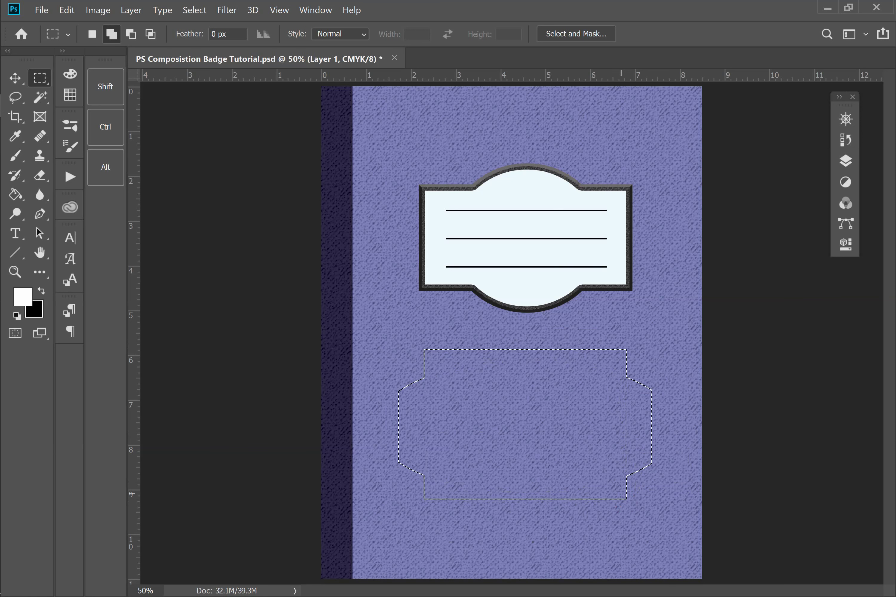
# Step: Fill the lower badge selection with white and open Blending Options for Layer 1
pyautogui.click(16, 194)
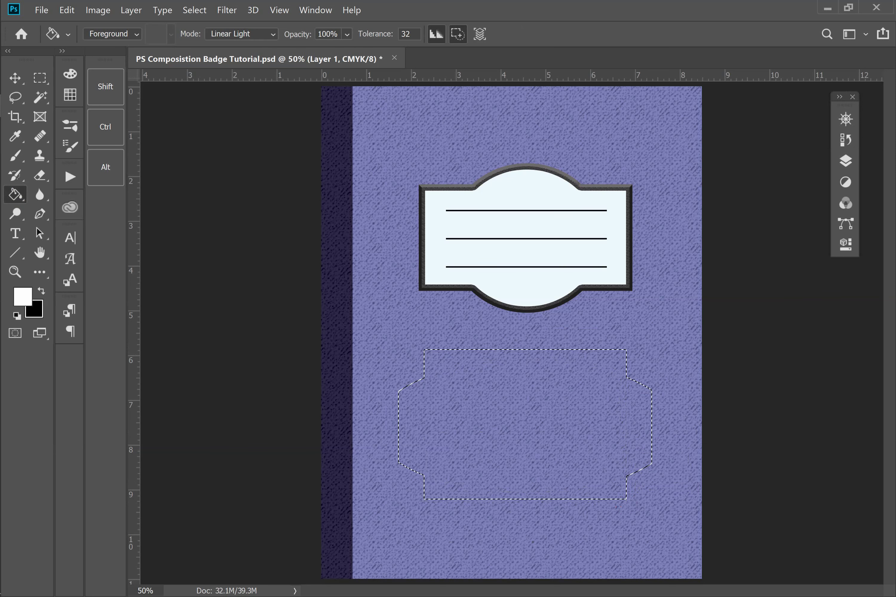
pyautogui.click(513, 433)
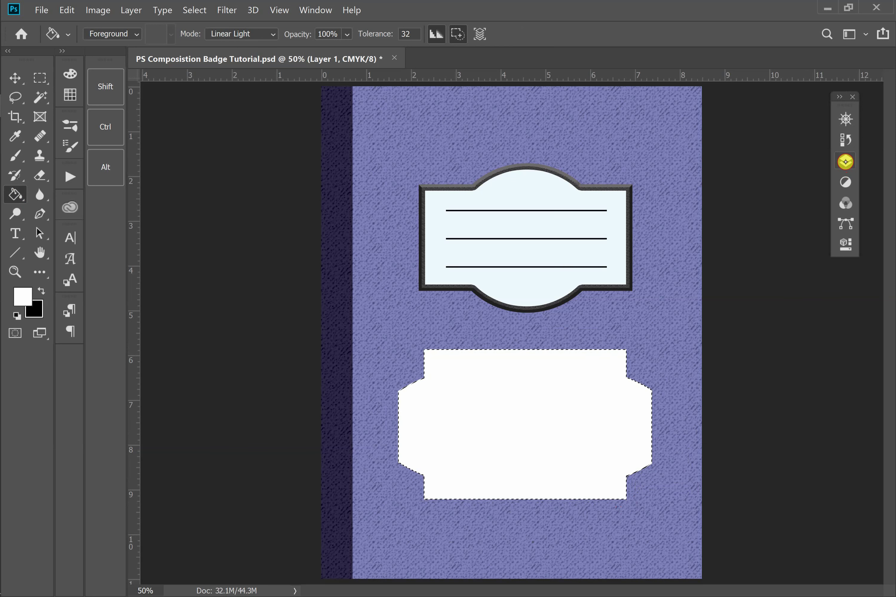
pyautogui.click(845, 161)
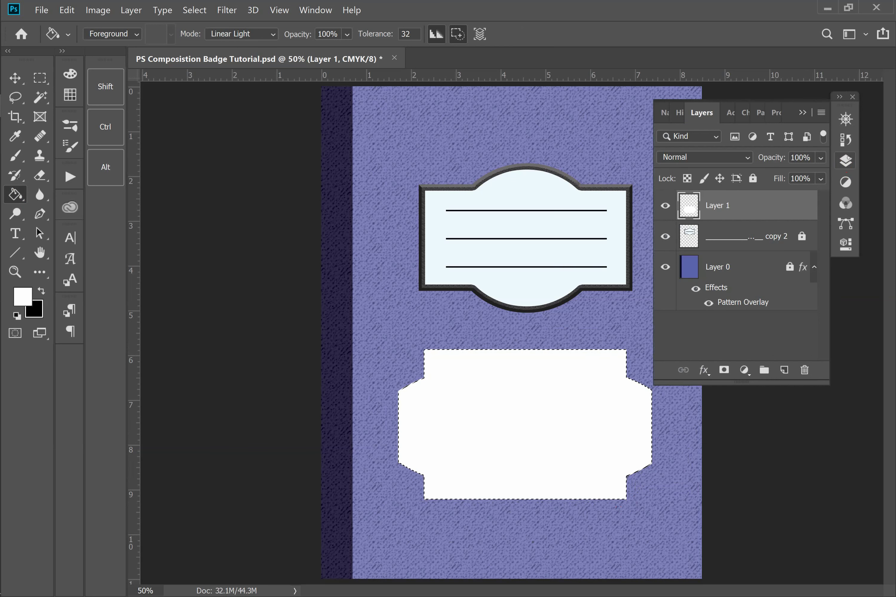
pyautogui.rightClick(727, 212)
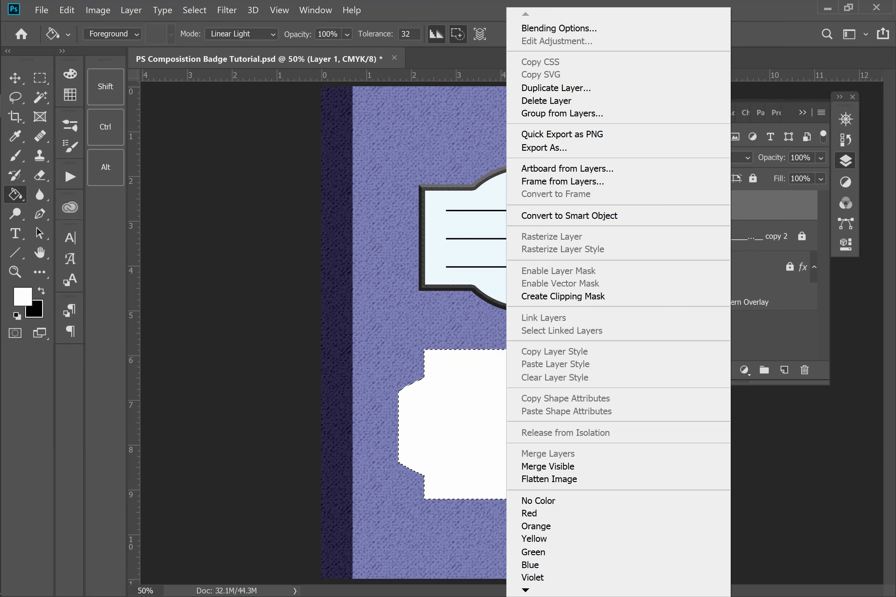
pyautogui.click(570, 30)
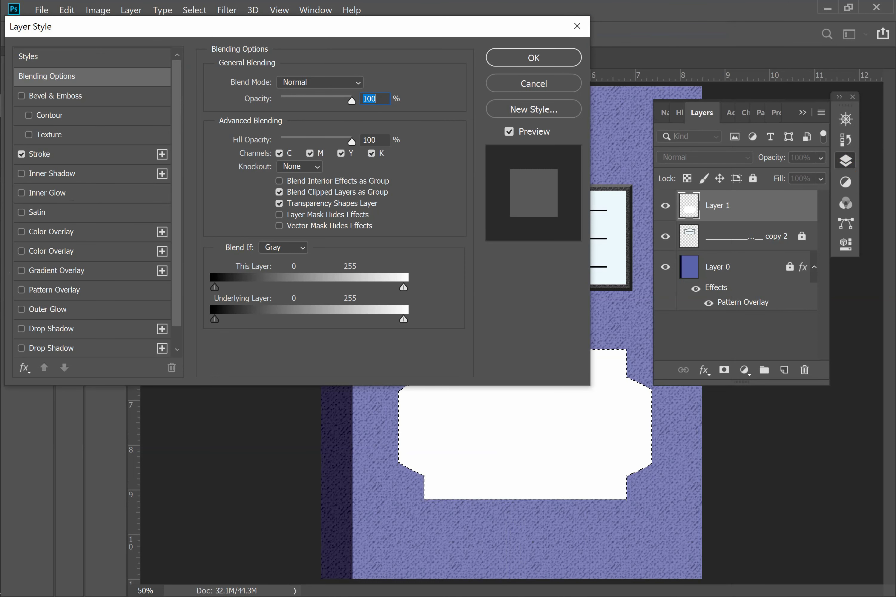
# Step: Add an 84 px black Stroke to the badge, trying Outside and Center, settling on Inside
pyautogui.click(22, 155)
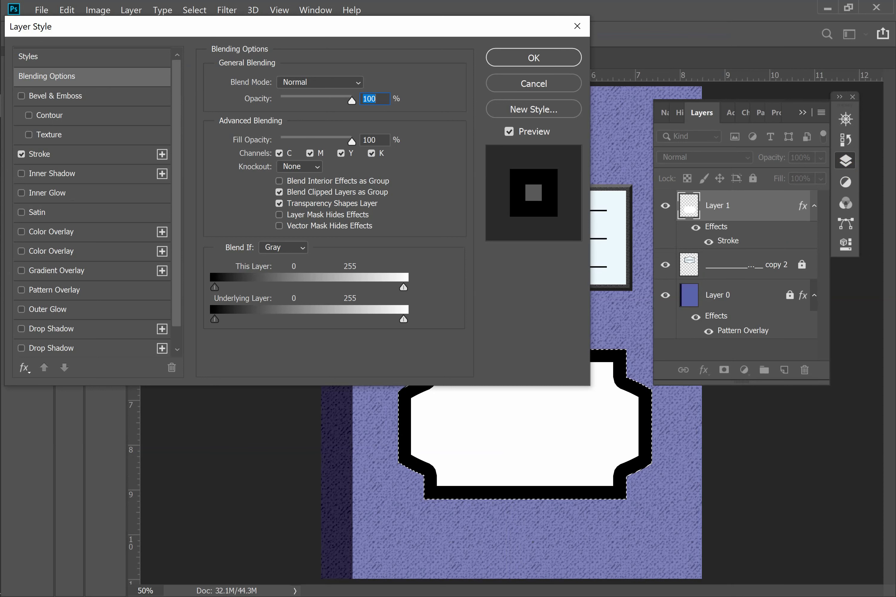
pyautogui.click(69, 154)
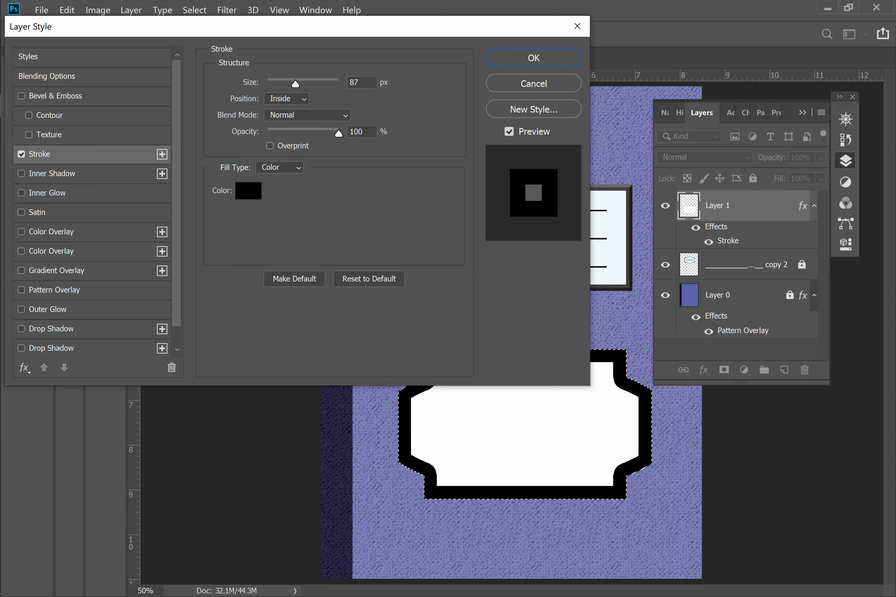
pyautogui.moveTo(298, 81)
pyautogui.mouseDown()
pyautogui.moveTo(282, 84)
pyautogui.moveTo(294, 84)
pyautogui.mouseUp()
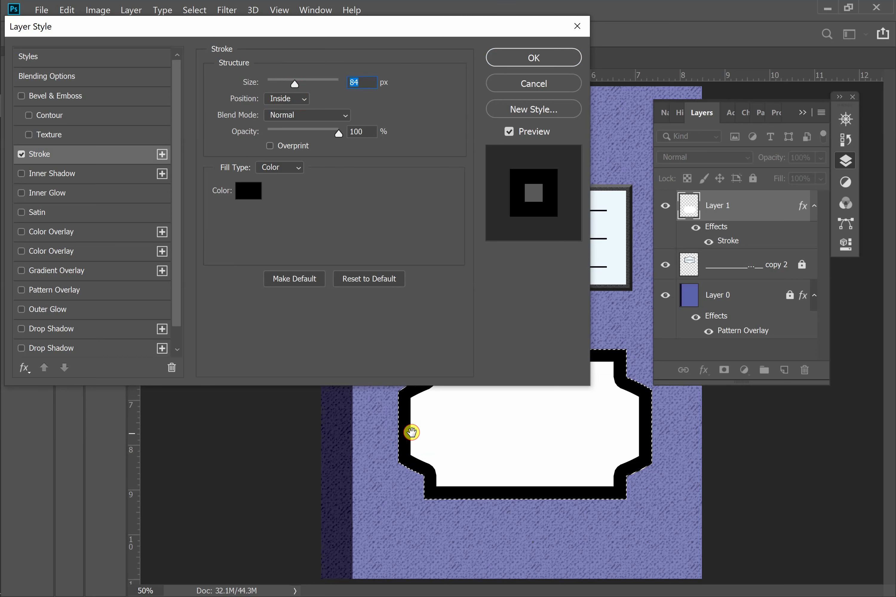
pyautogui.click(305, 98)
pyautogui.click(297, 89)
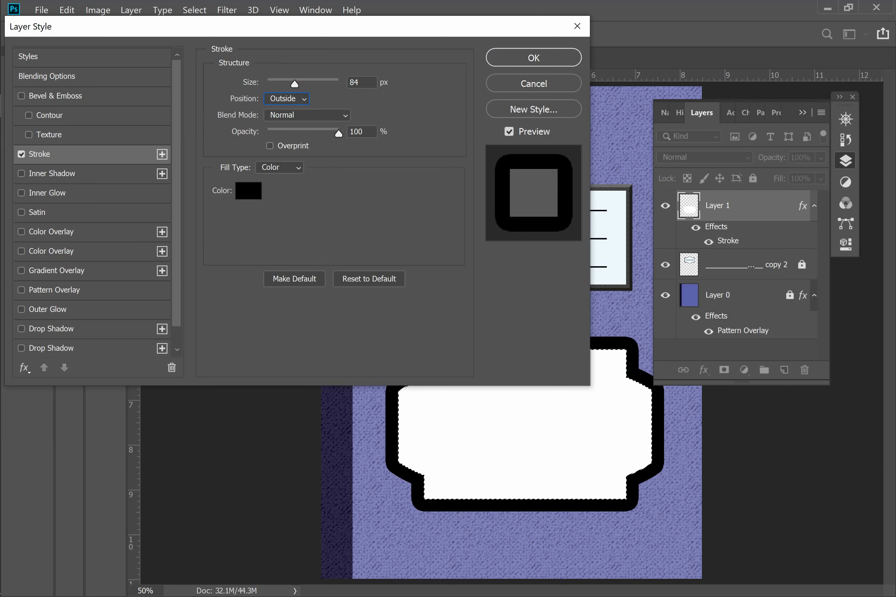
pyautogui.click(304, 98)
pyautogui.click(297, 117)
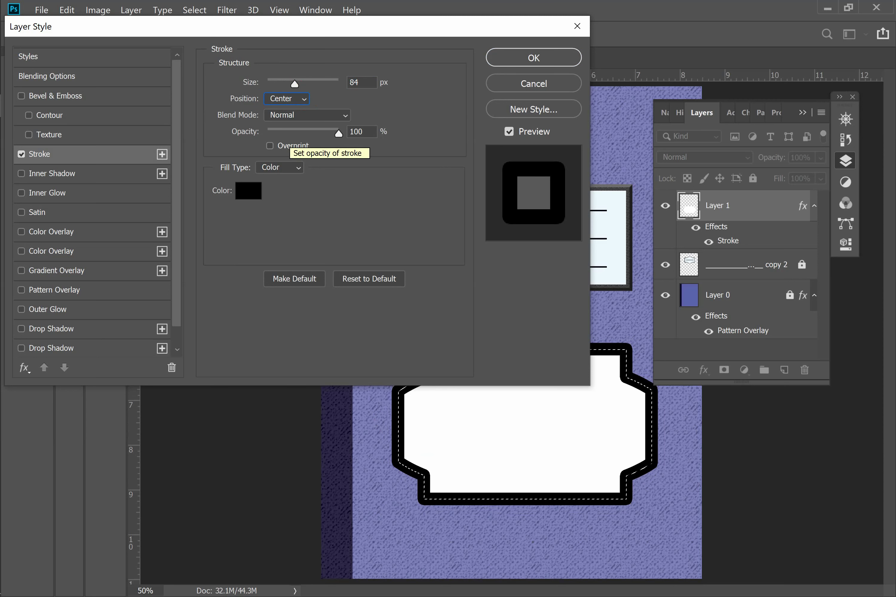
pyautogui.click(305, 99)
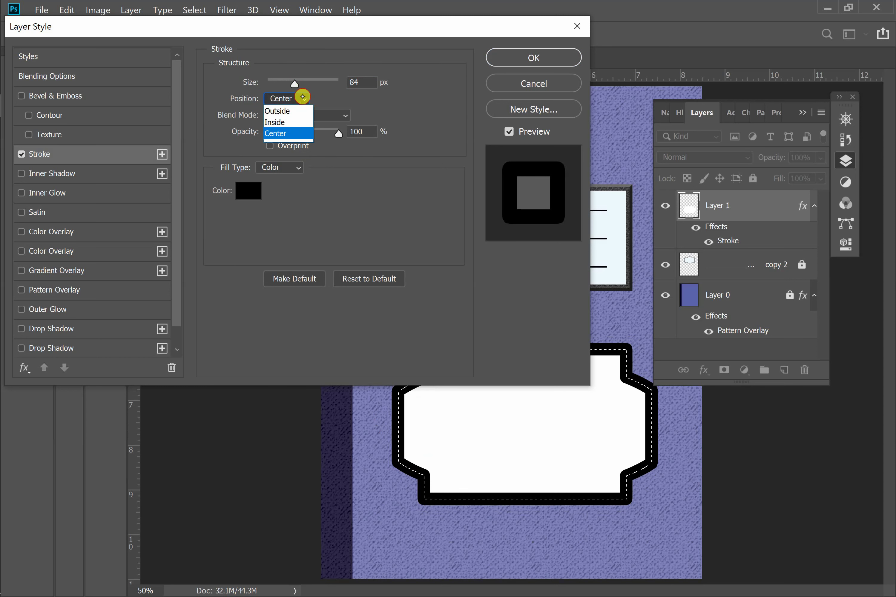
pyautogui.click(296, 110)
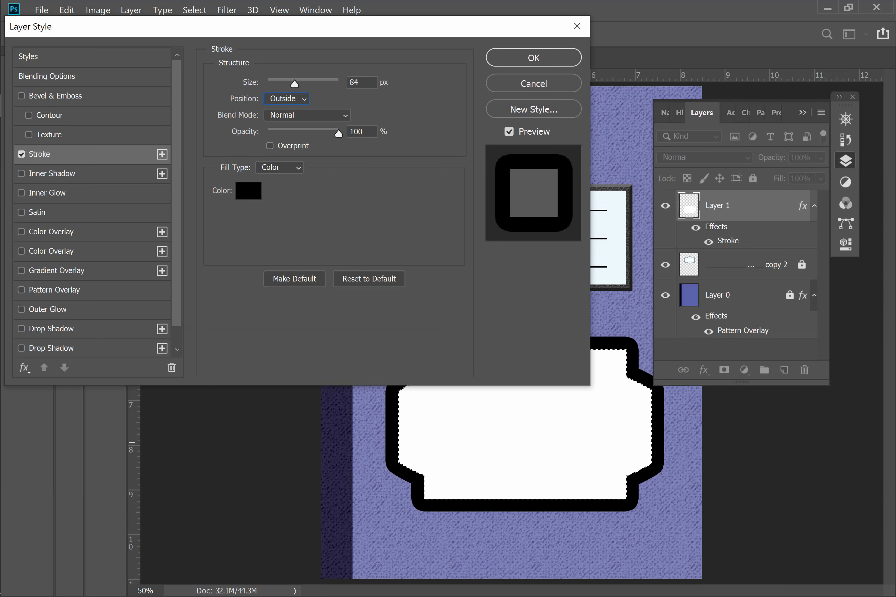
pyautogui.click(305, 98)
pyautogui.click(296, 119)
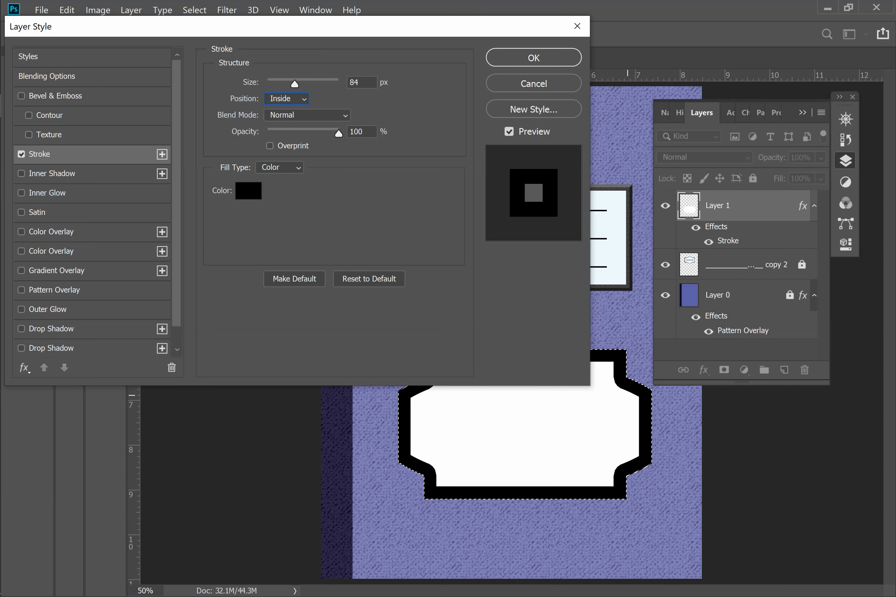
# Step: Apply a Stroke Emboss bevel at 1000% depth and 70 px, then deselect
pyautogui.click(55, 96)
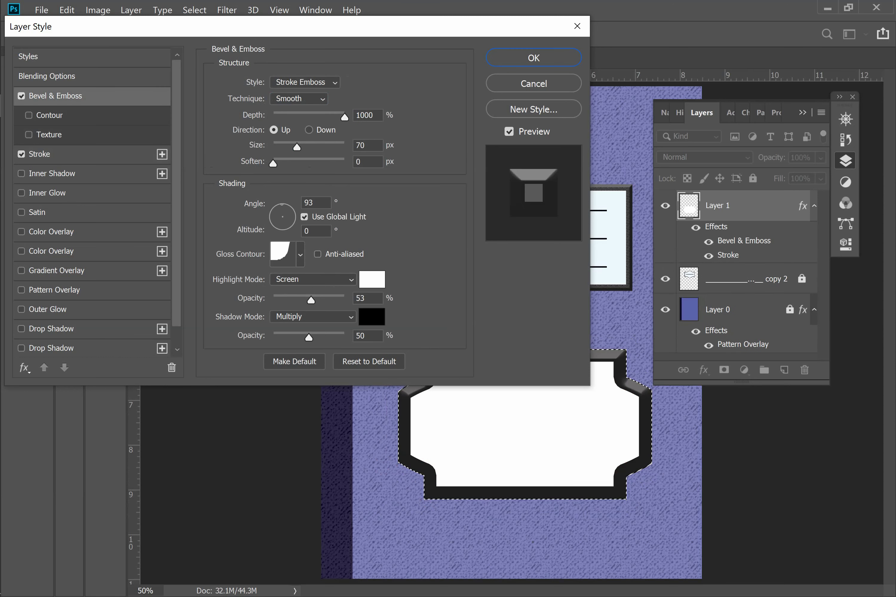
pyautogui.moveTo(495, 29); pyautogui.dragTo(385, 13)
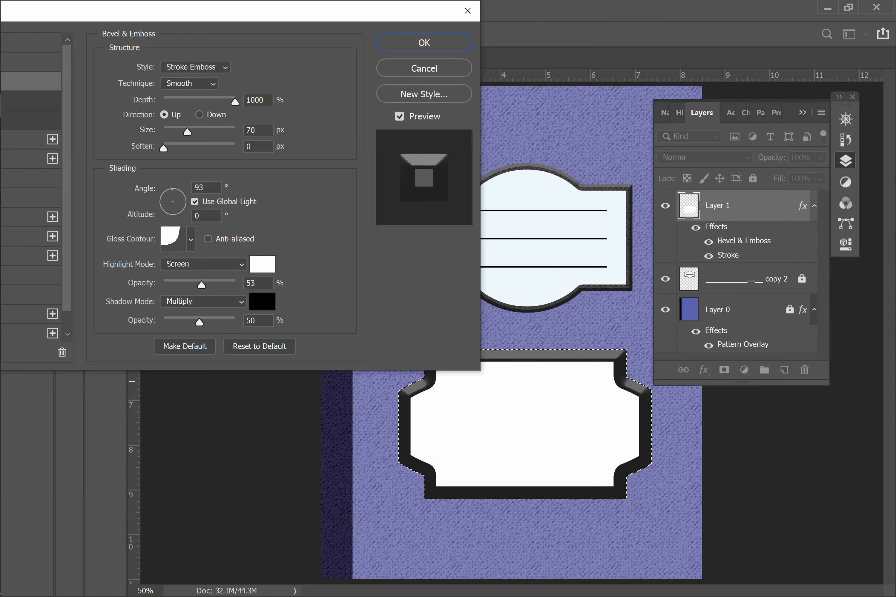
pyautogui.press('Return')
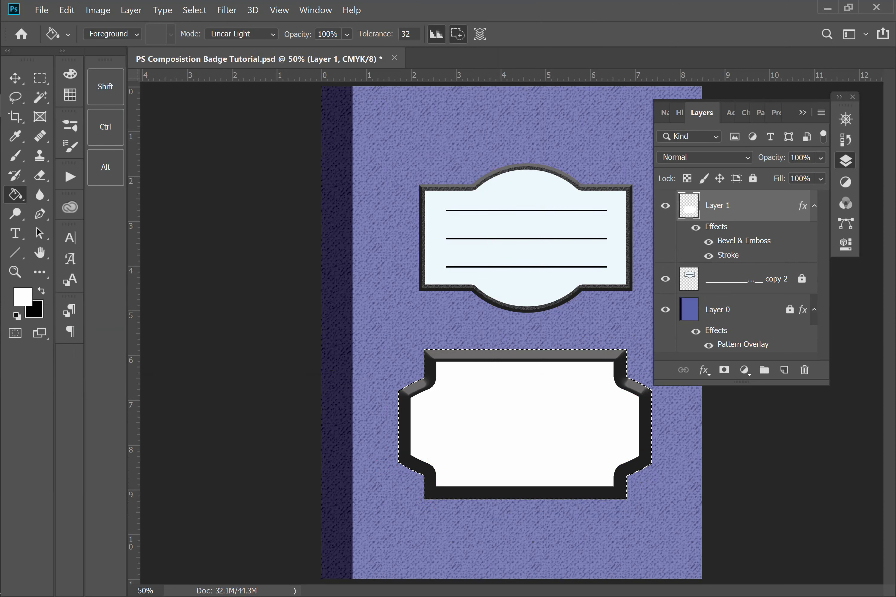
pyautogui.hotkey('ctrl', 'd')
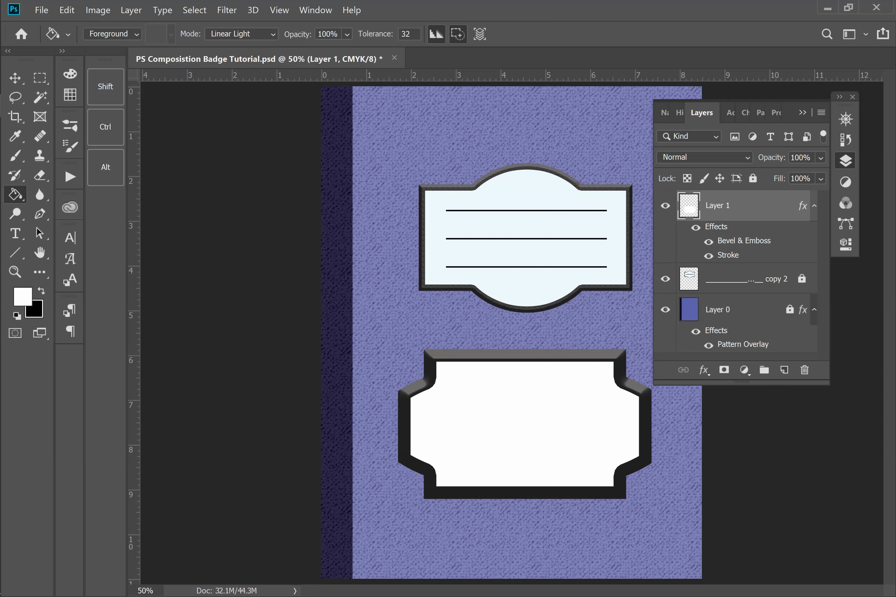
# Step: Type a black line of underscores in the lower badge and commit the text layer
pyautogui.click(16, 233)
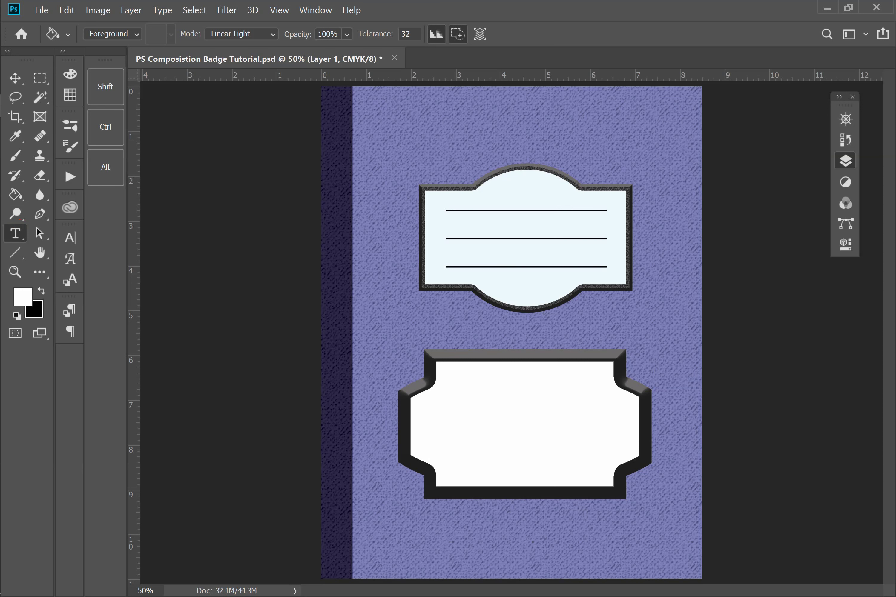
pyautogui.click(449, 405)
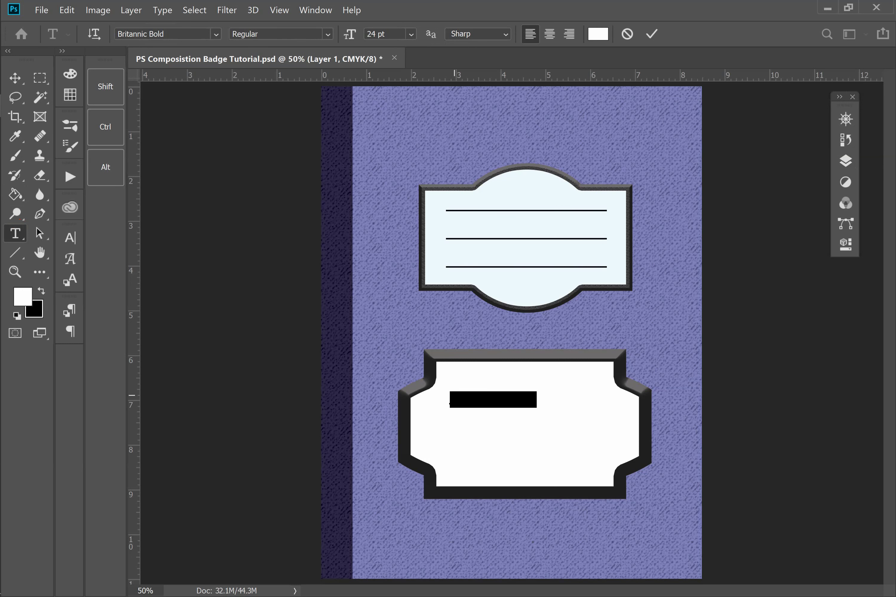
pyautogui.click(599, 38)
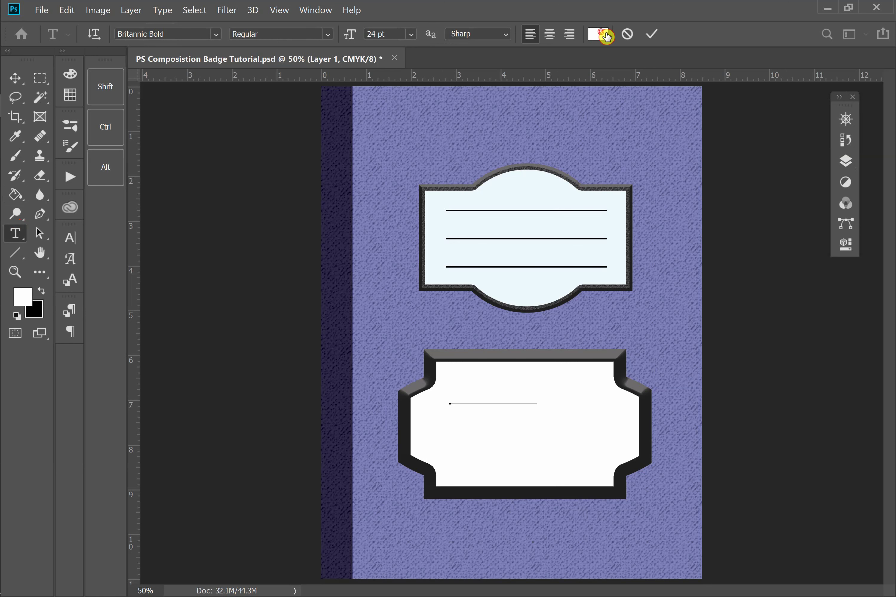
pyautogui.moveTo(364, 474); pyautogui.dragTo(399, 528)
pyautogui.click(550, 332)
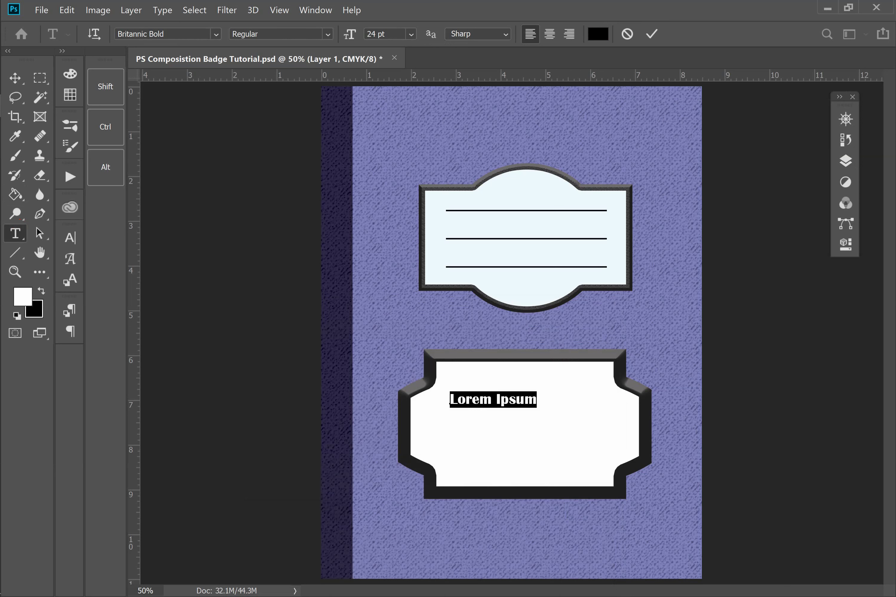
pyautogui.write('____________________')
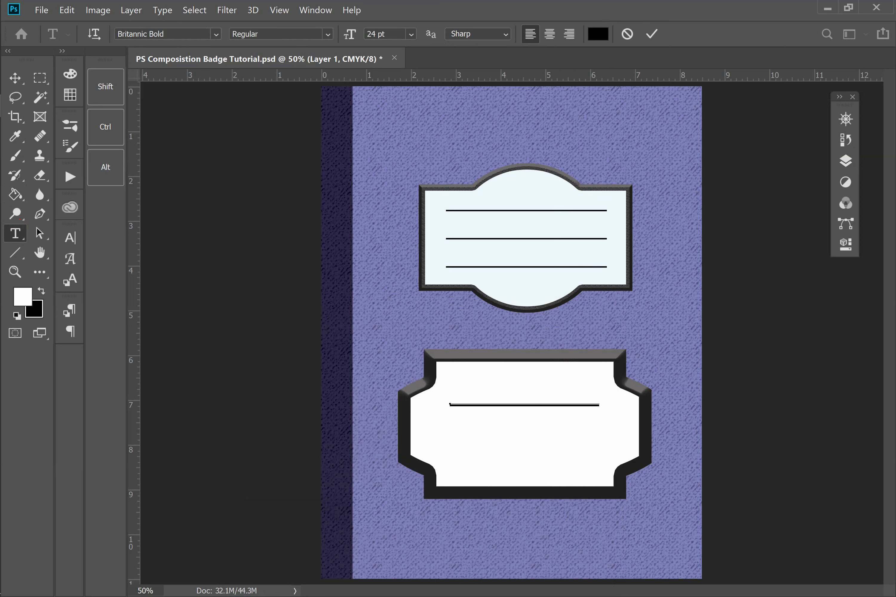
pyautogui.click(15, 78)
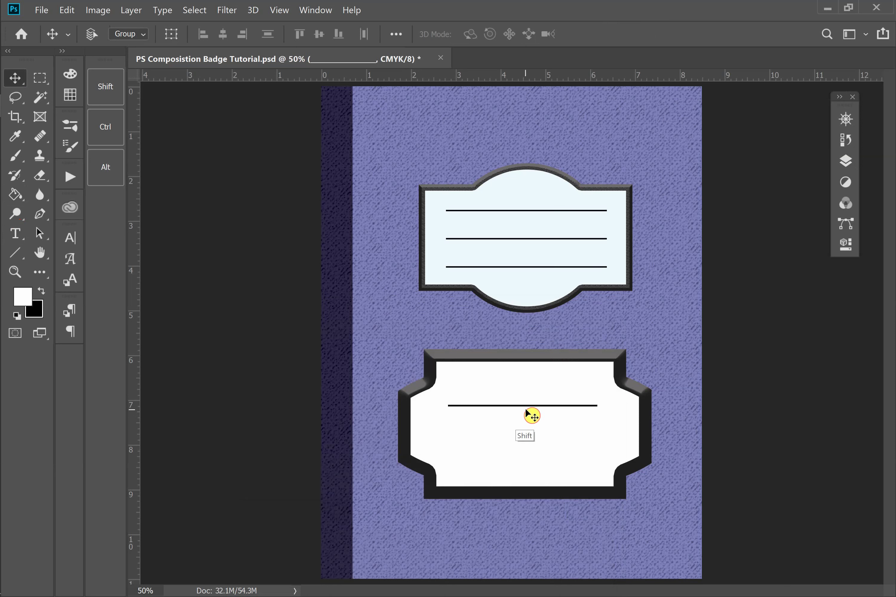
# Step: Move the underscore line down the badge, then duplicate it upward twice at equal spacing
pyautogui.moveTo(532, 412); pyautogui.dragTo(530, 481)
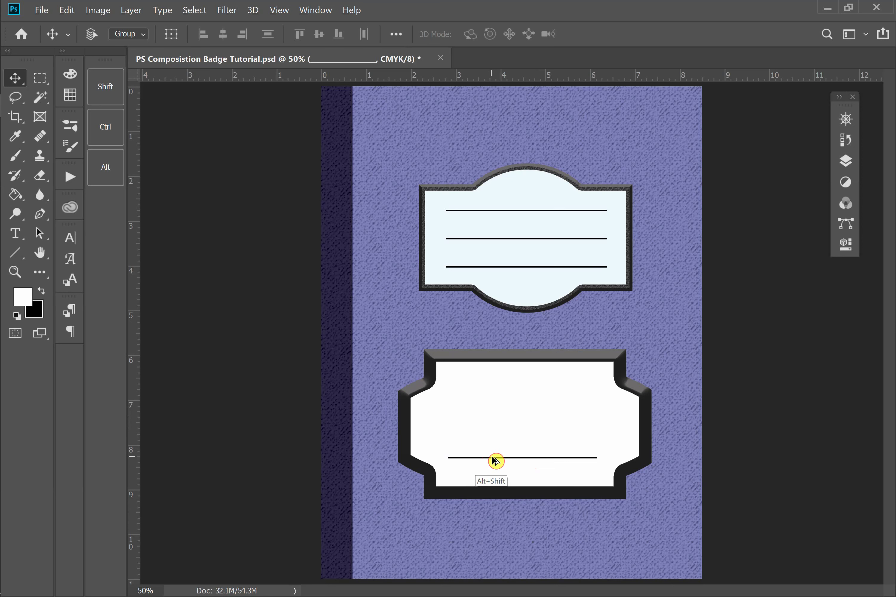
pyautogui.moveTo(499, 454); pyautogui.dragTo(498, 432)
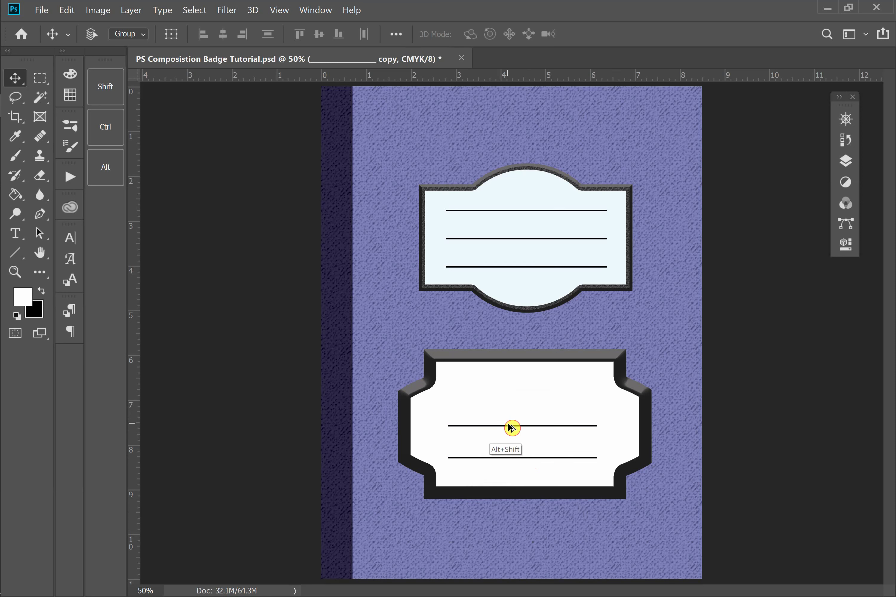
pyautogui.moveTo(516, 427); pyautogui.dragTo(513, 401)
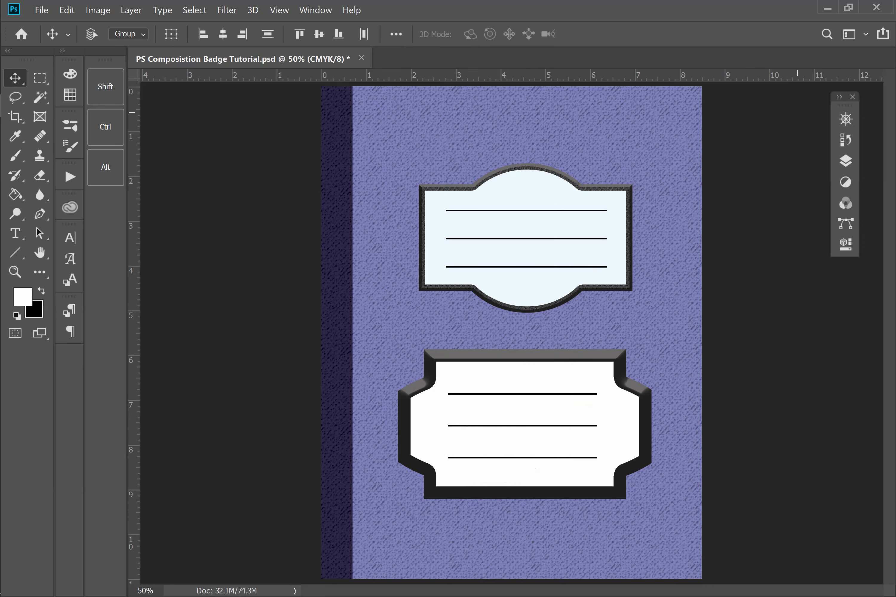